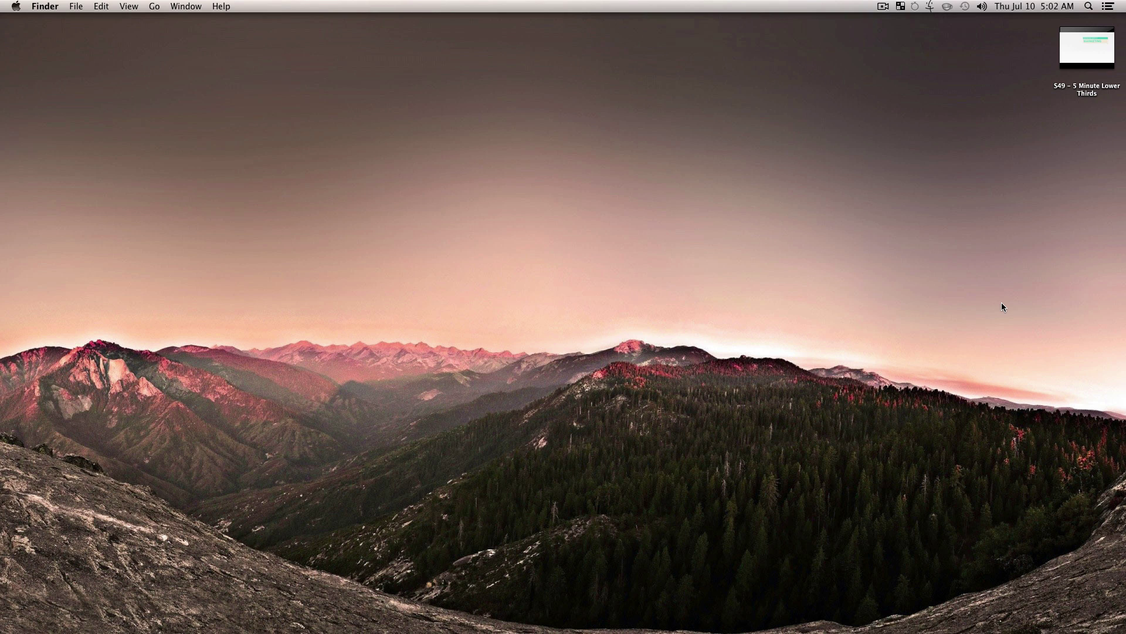
Open the 'S49 - 5 Minute Lower Thirds' video from the desktop in QuickTime Player
{"action": "double_click", "coordinate": [1085, 90]}
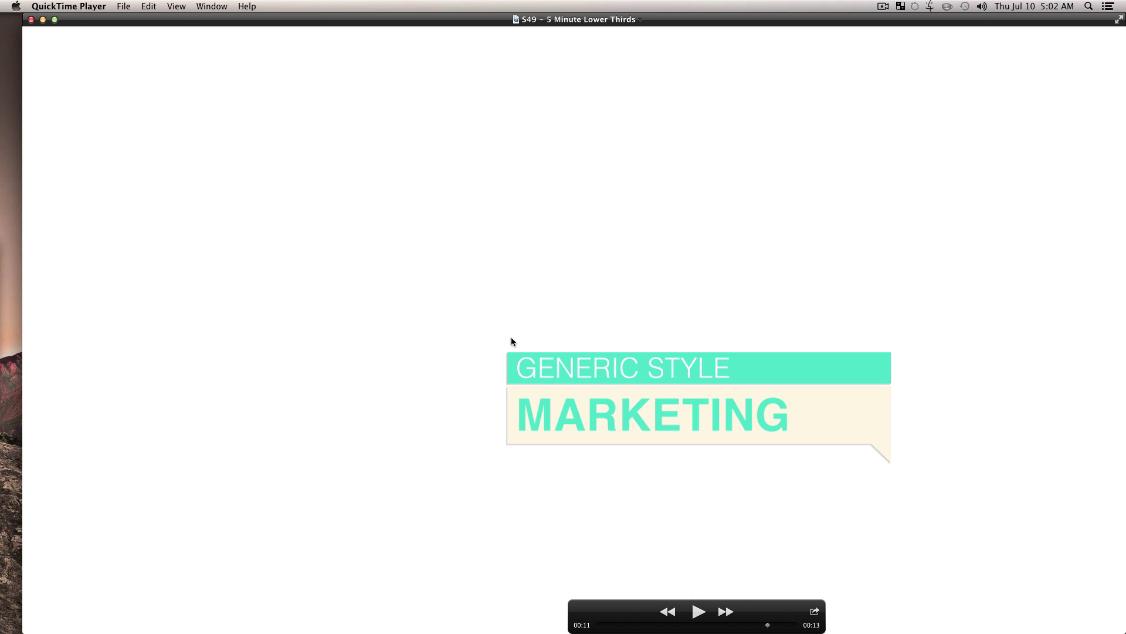
Bring After Effects forward and create a new 1920x1080, 30 fps composition, Comp 1
{"action": "mouse_move", "coordinate": [15, 303]}
{"action": "left_click", "coordinate": [16, 282]}
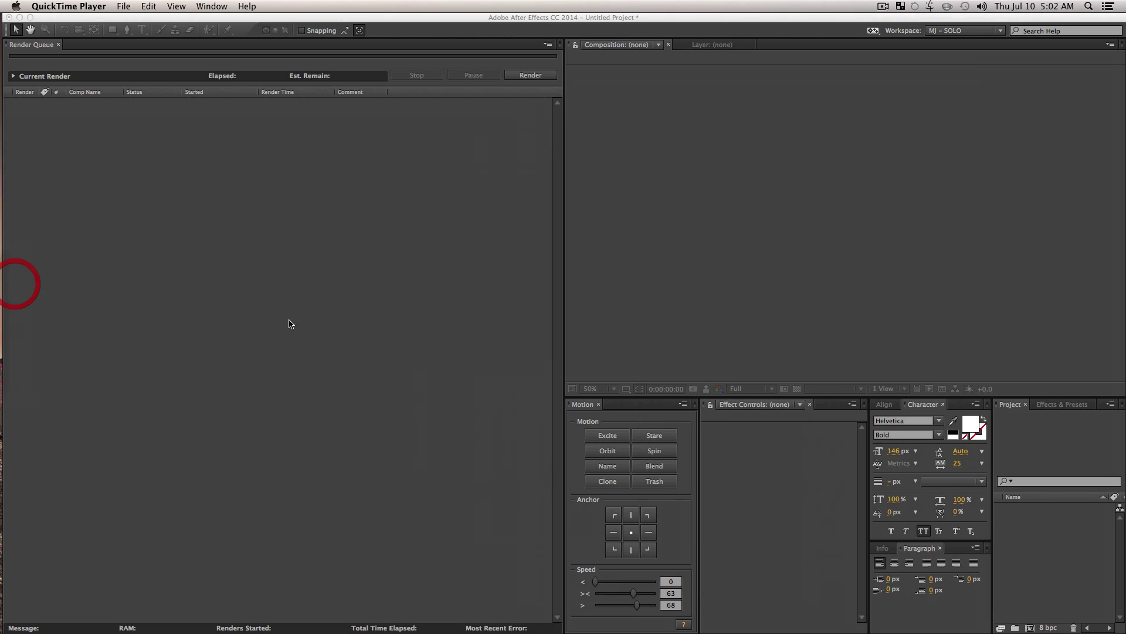
{"action": "left_click", "coordinate": [345, 335]}
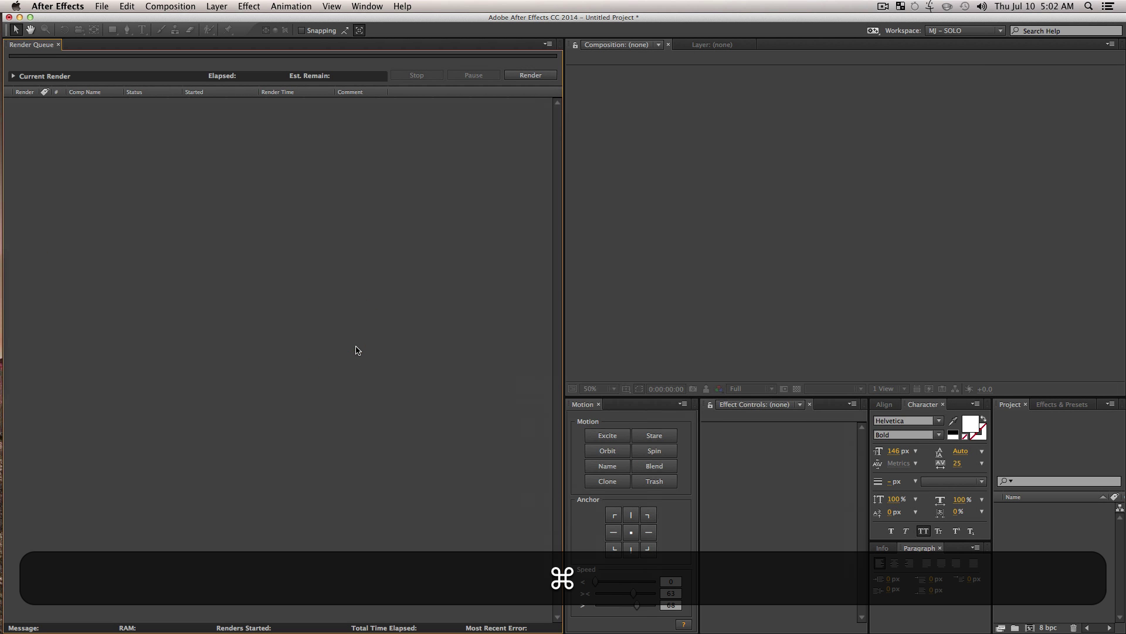
{"action": "key", "text": "super+n"}
{"action": "key", "text": "super+Return"}
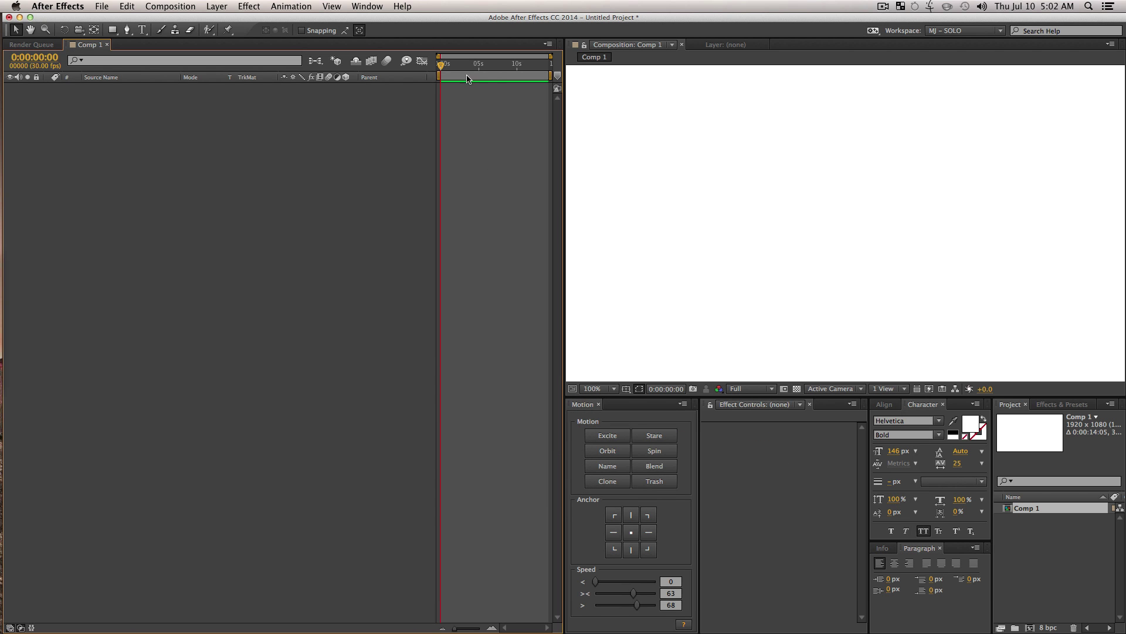
End the work area at 7:12 and trim Comp 1 to it, a 0:00:07:13 duration
{"action": "key", "text": "n"}
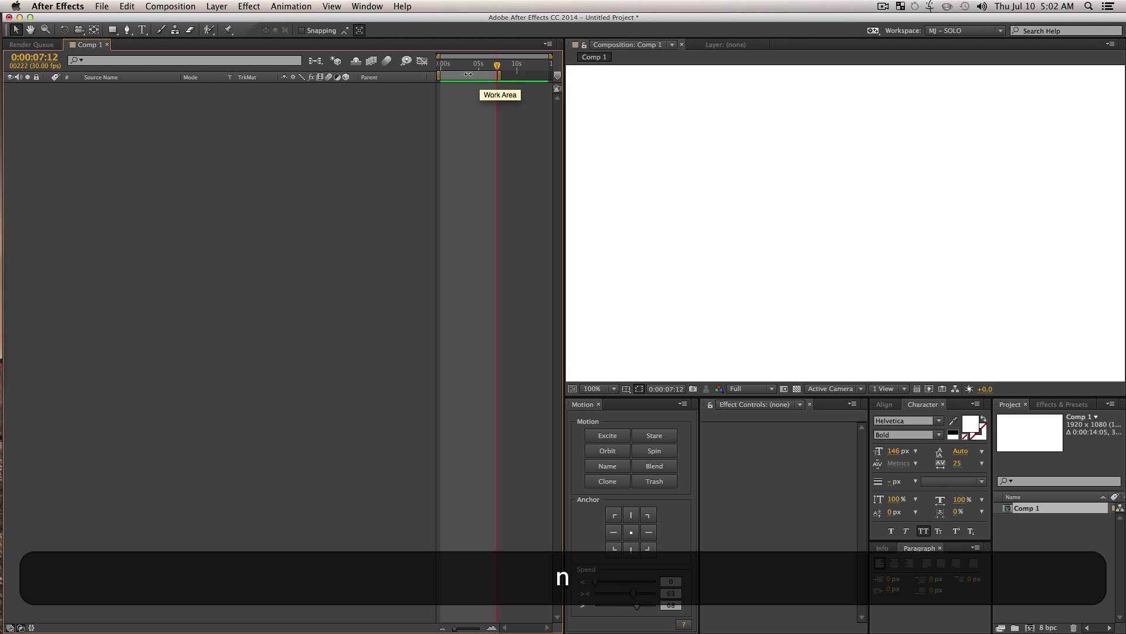
{"action": "right_click", "coordinate": [467, 77]}
{"action": "left_click", "coordinate": [488, 102]}
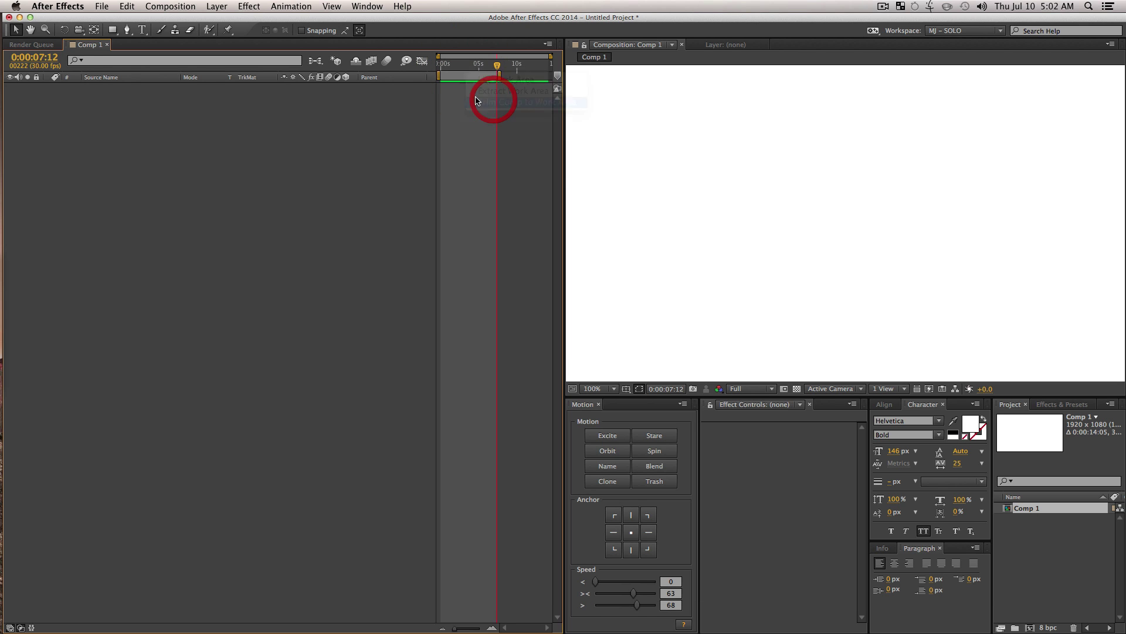
Draw a wide blue rectangle bar and centre its anchor point
{"action": "left_click", "coordinate": [112, 30]}
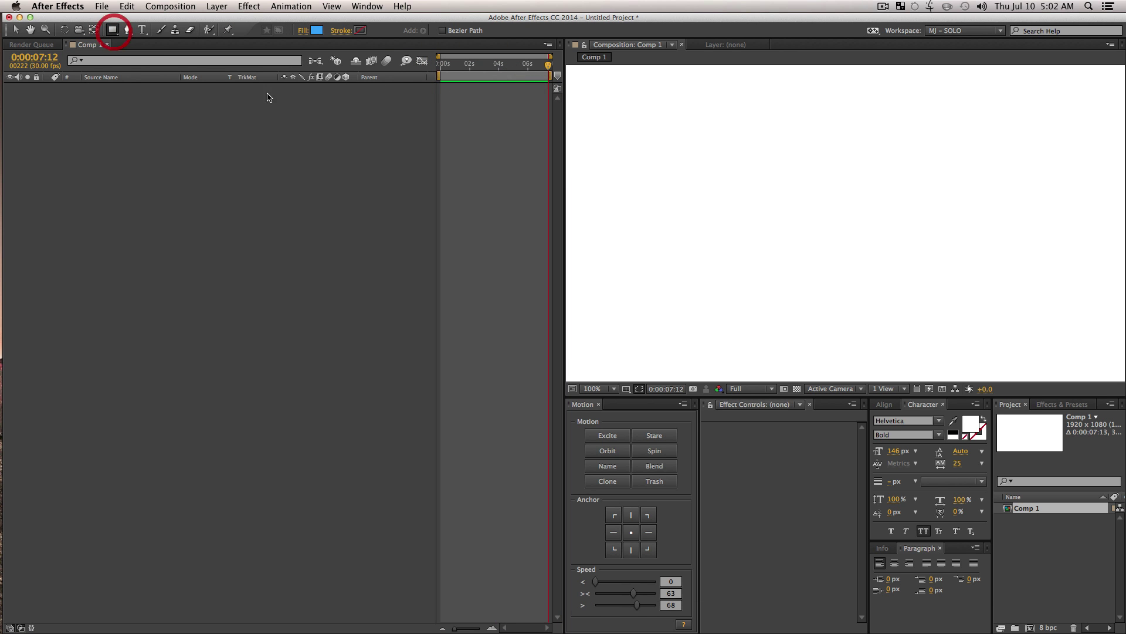
{"action": "left_click_drag", "start_coordinate": [655, 188], "coordinate": [874, 217]}
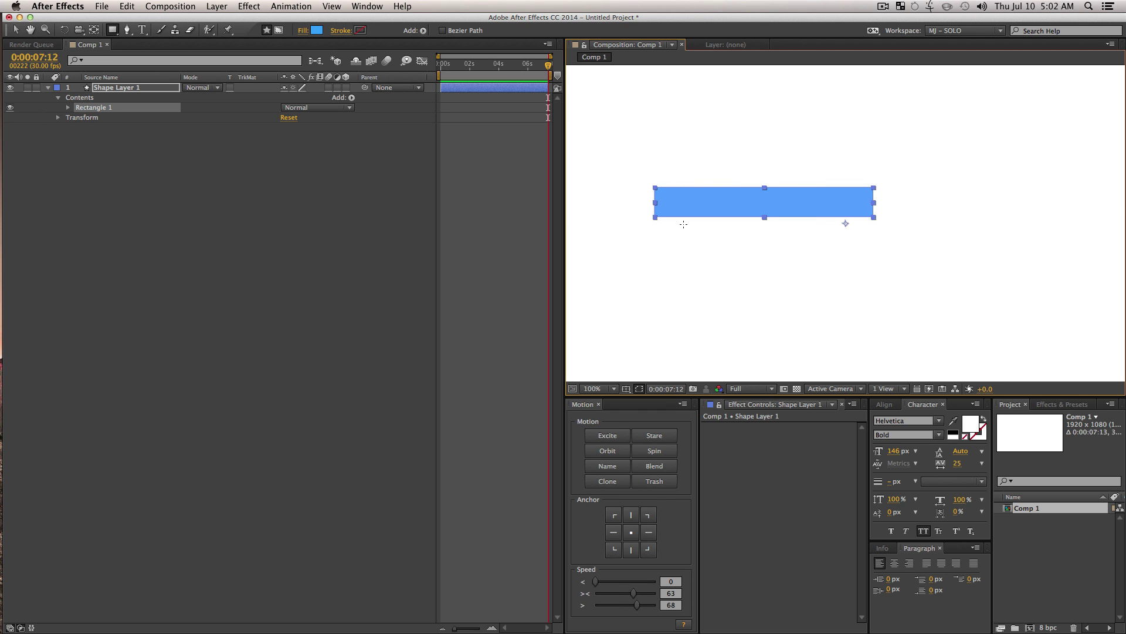
{"action": "left_click", "coordinate": [629, 537]}
{"action": "key", "text": "v"}
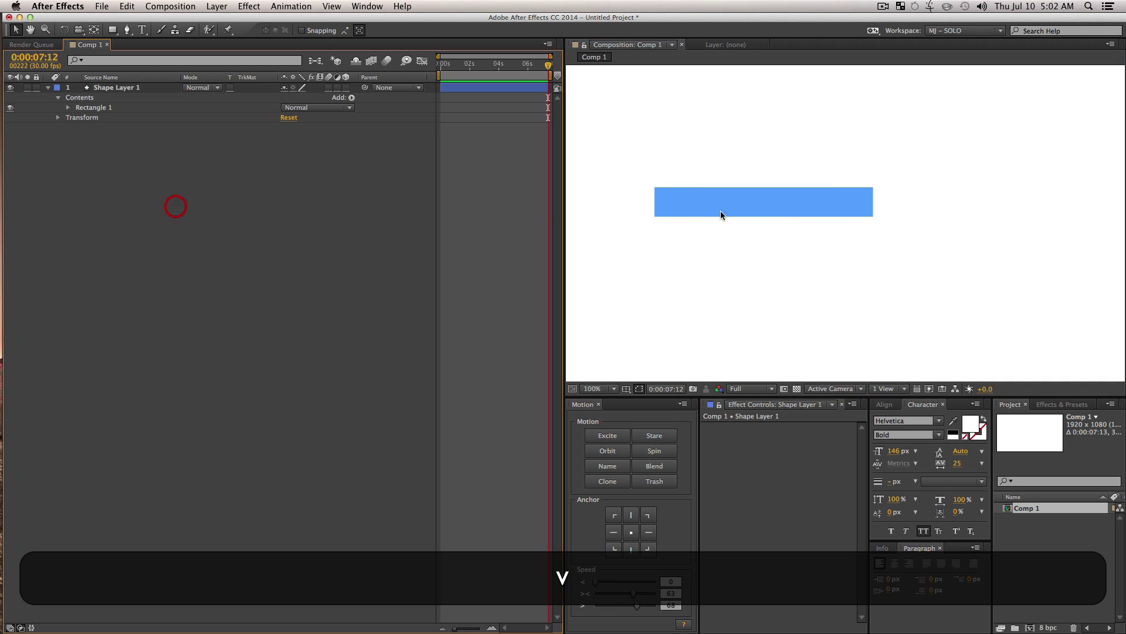
Duplicate the bar as Shape Layer 2, move it below, and make the copy taller
{"action": "left_click", "coordinate": [124, 90]}
{"action": "key", "text": "super+d"}
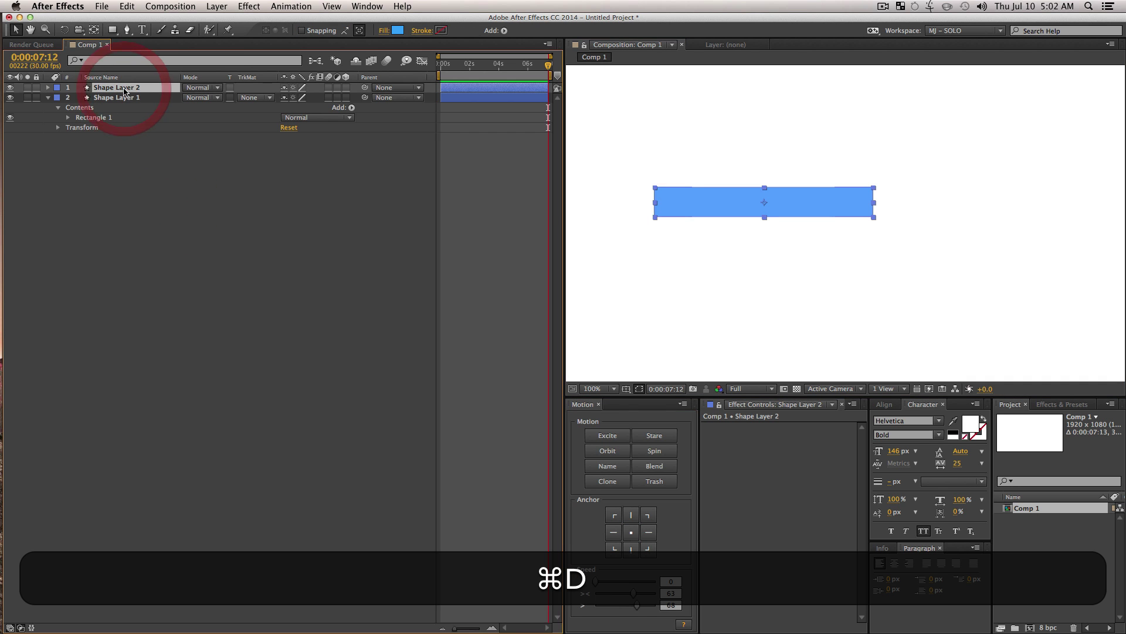
{"action": "left_click_drag", "start_coordinate": [125, 90], "coordinate": [125, 138]}
{"action": "left_click_drag", "start_coordinate": [765, 217], "coordinate": [790, 266]}
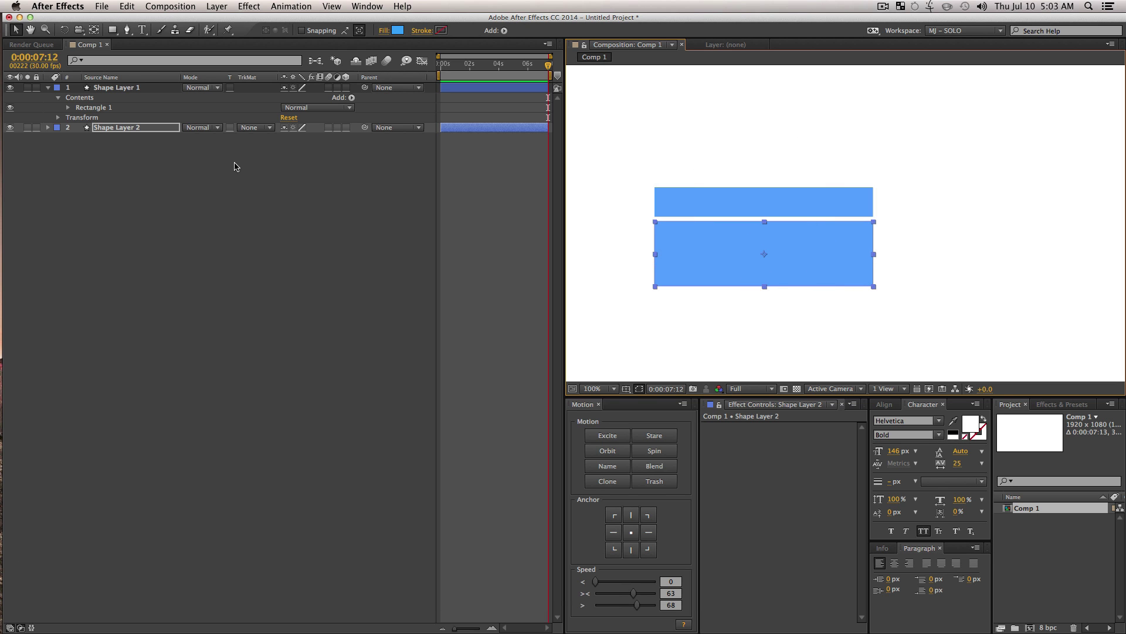
Change the duplicate rectangle's fill colour to orange
{"action": "left_click", "coordinate": [402, 32]}
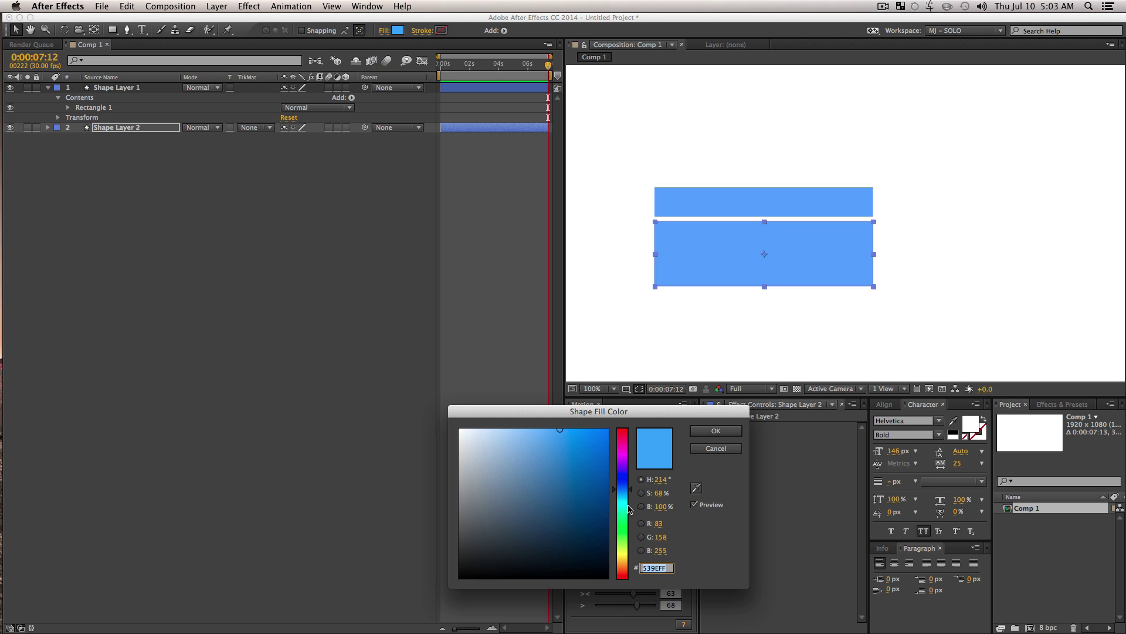
{"action": "left_click_drag", "start_coordinate": [628, 508], "coordinate": [622, 568]}
{"action": "left_click", "coordinate": [567, 436]}
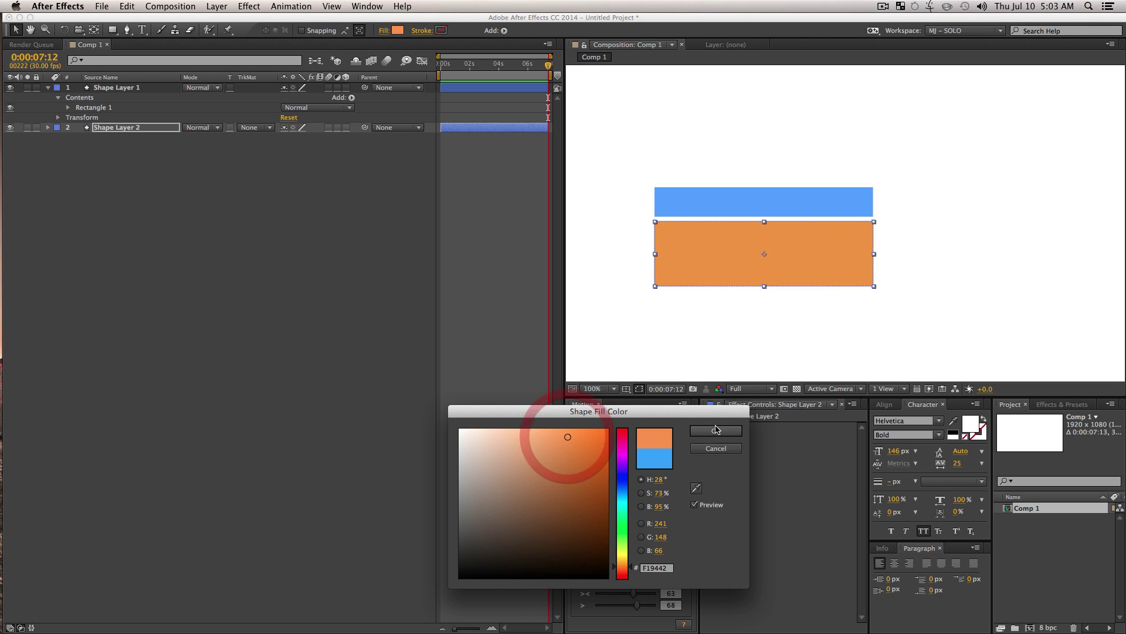
{"action": "left_click", "coordinate": [550, 430]}
{"action": "left_click", "coordinate": [714, 430]}
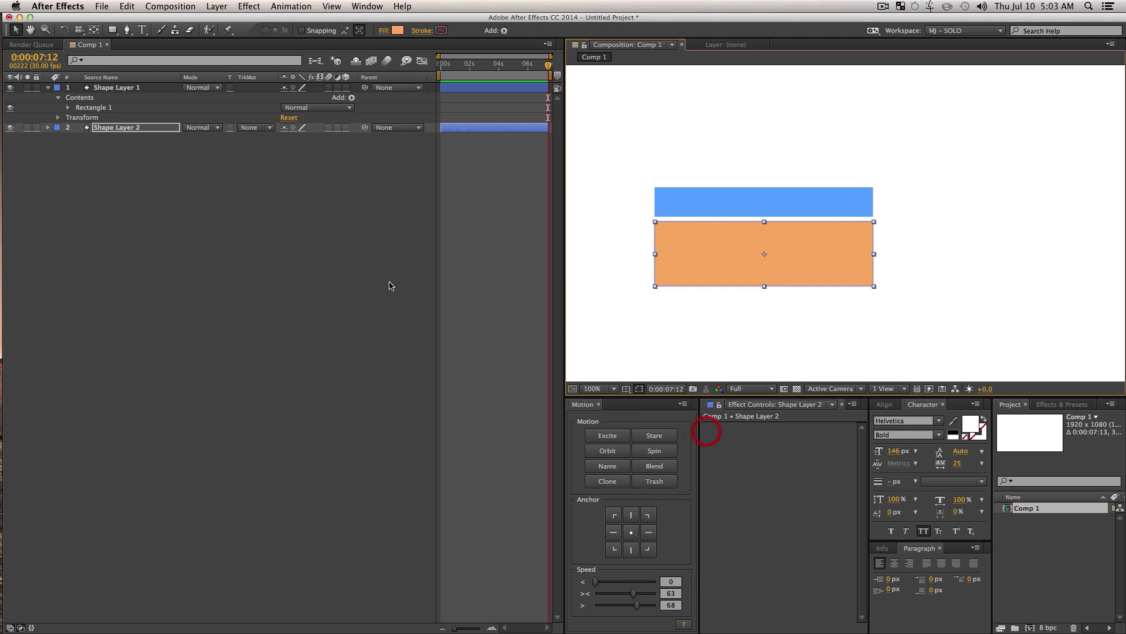
{"action": "left_click", "coordinate": [309, 236]}
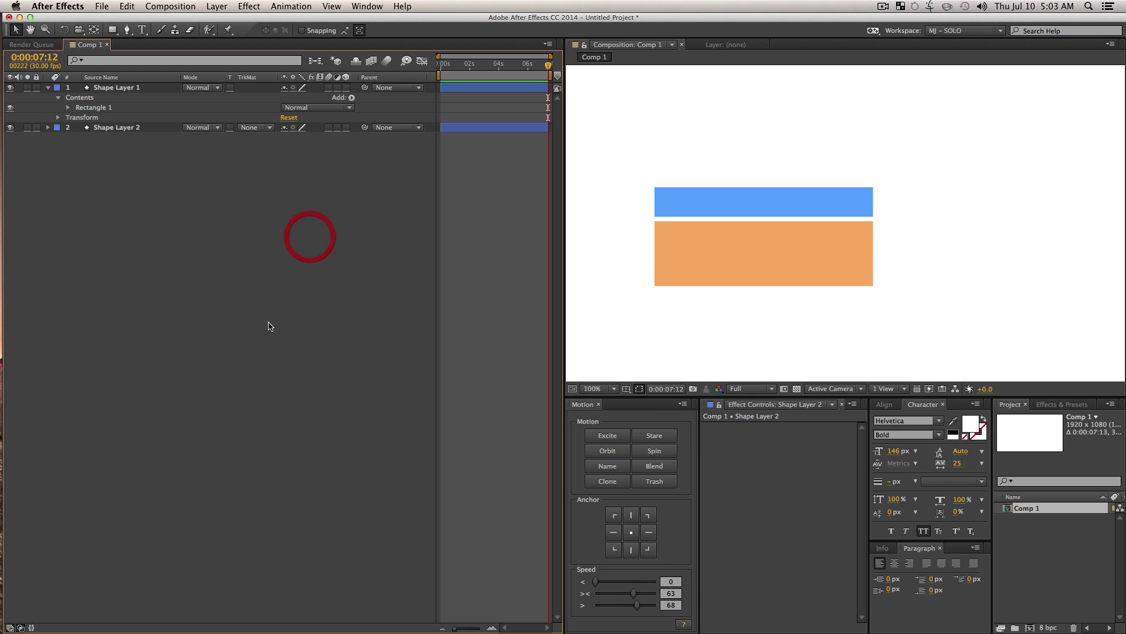
At 200% zoom, pen a triangular tab under the orange box's right end, layer at bottom
{"action": "left_click", "coordinate": [284, 237]}
{"action": "key", "text": "z"}
{"action": "left_click", "coordinate": [875, 284]}
{"action": "key", "text": "space"}
{"action": "left_click_drag", "start_coordinate": [777, 229], "coordinate": [797, 193]}
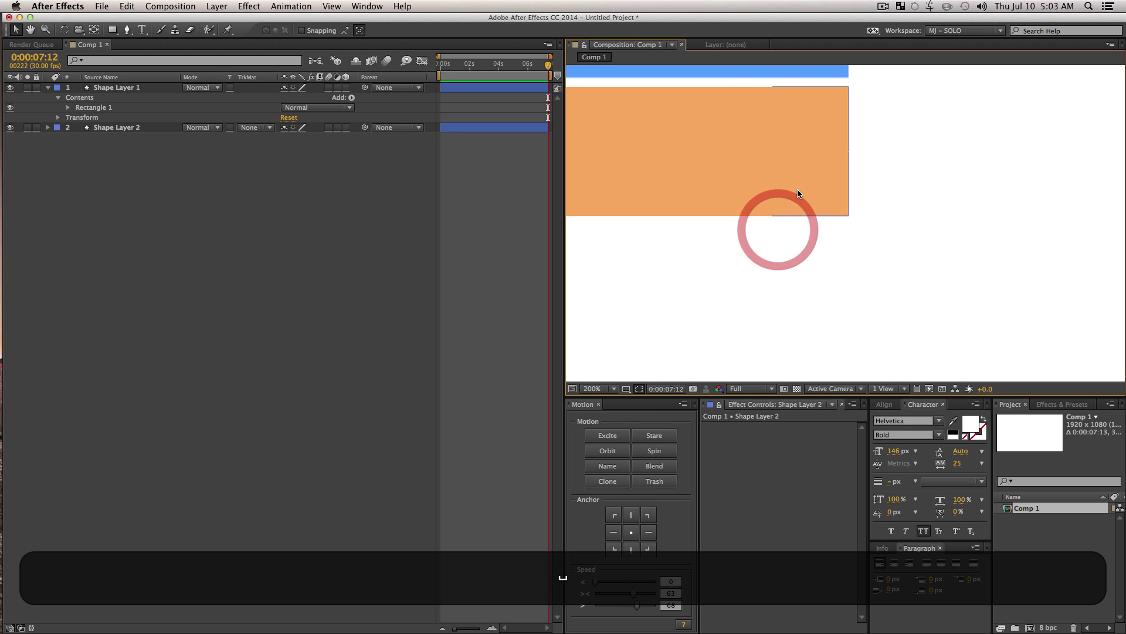
{"action": "left_click", "coordinate": [126, 30]}
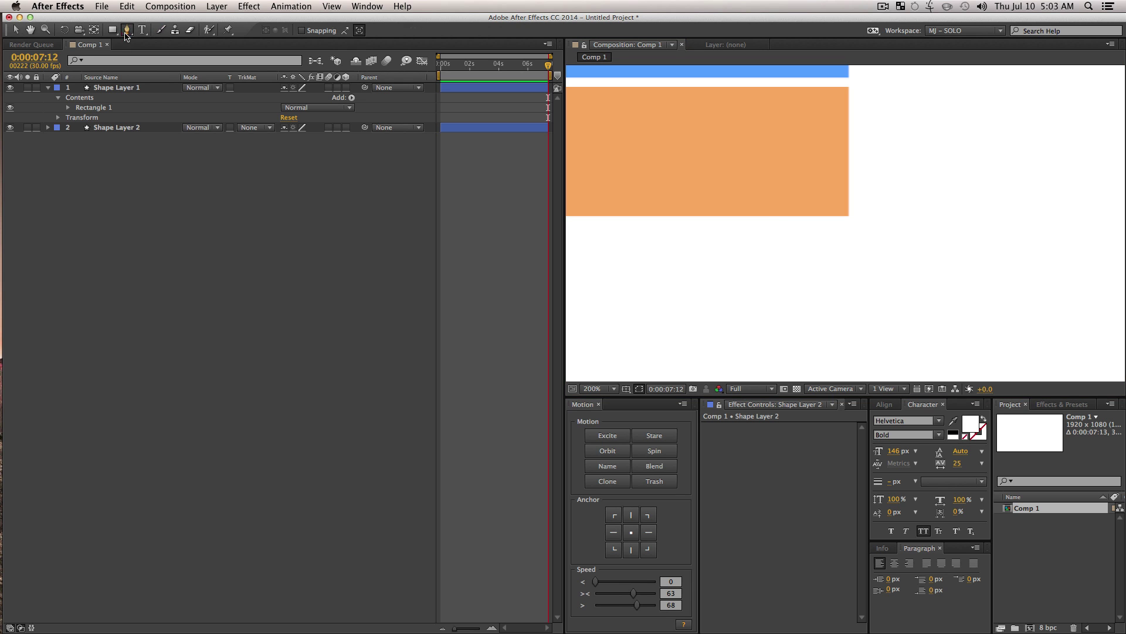
{"action": "left_click", "coordinate": [761, 186]}
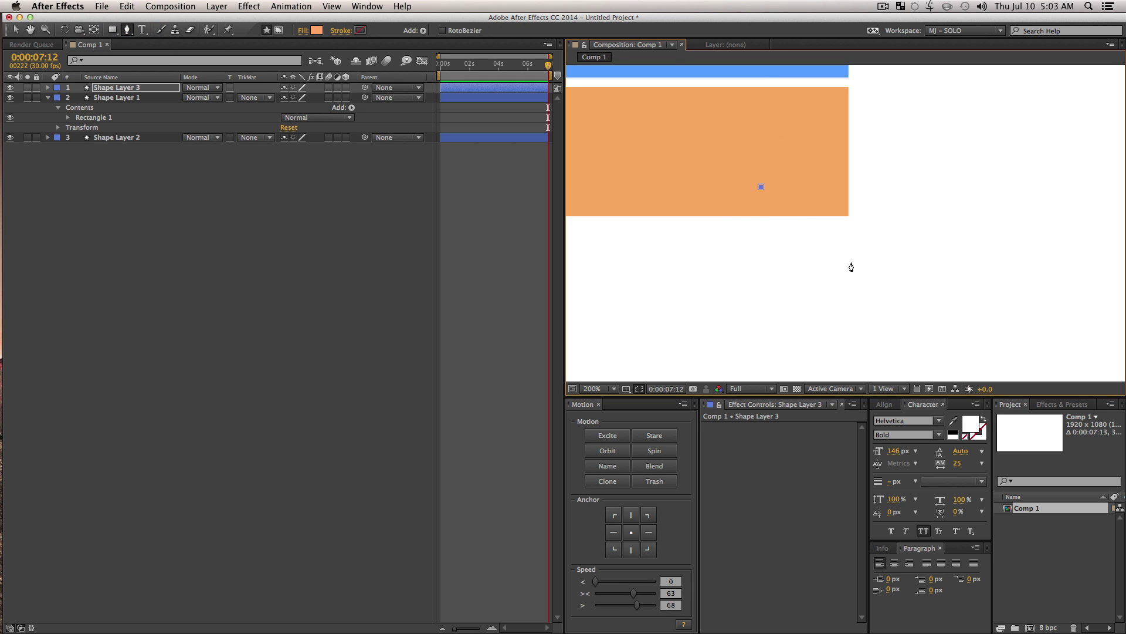
{"action": "left_click", "coordinate": [849, 279], "text": "shift"}
{"action": "left_click", "coordinate": [849, 170], "text": "shift"}
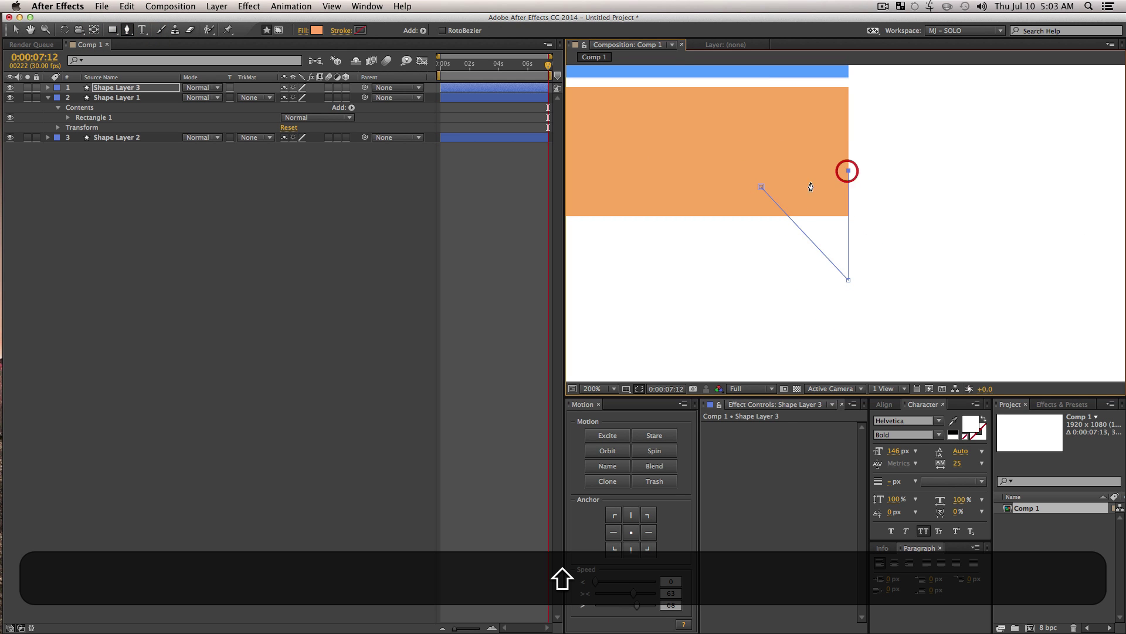
{"action": "left_click", "coordinate": [761, 187], "text": "shift"}
{"action": "key", "text": "shift+v"}
{"action": "left_click", "coordinate": [458, 314]}
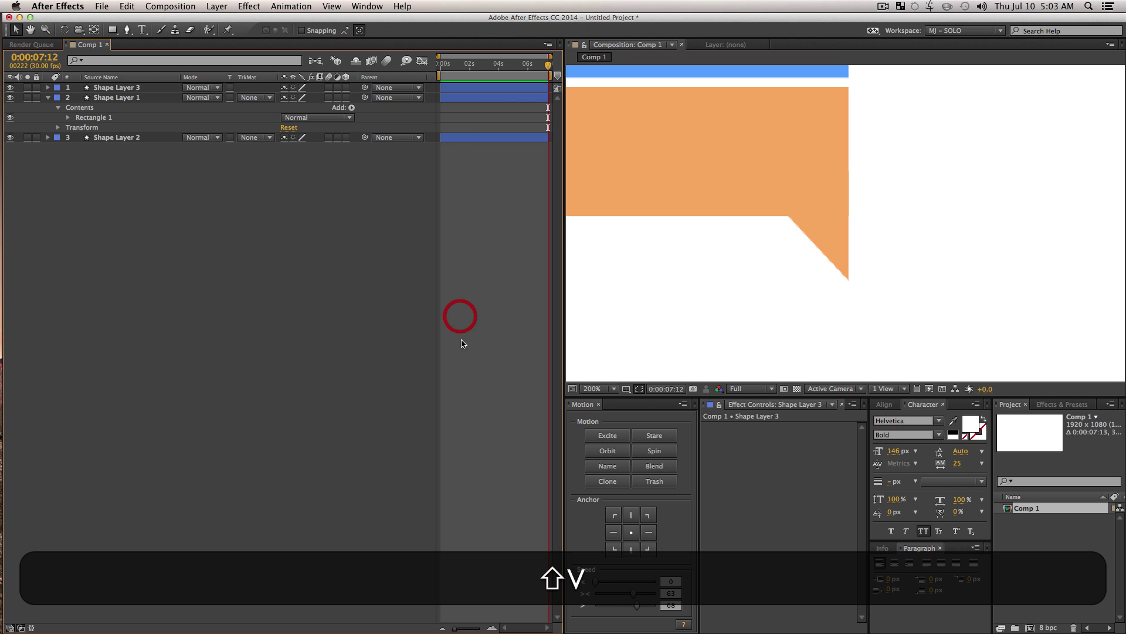
{"action": "left_click_drag", "start_coordinate": [112, 92], "coordinate": [128, 141]}
Rename the three shape layers blue, orange and callout tab
{"action": "left_click", "coordinate": [116, 89]}
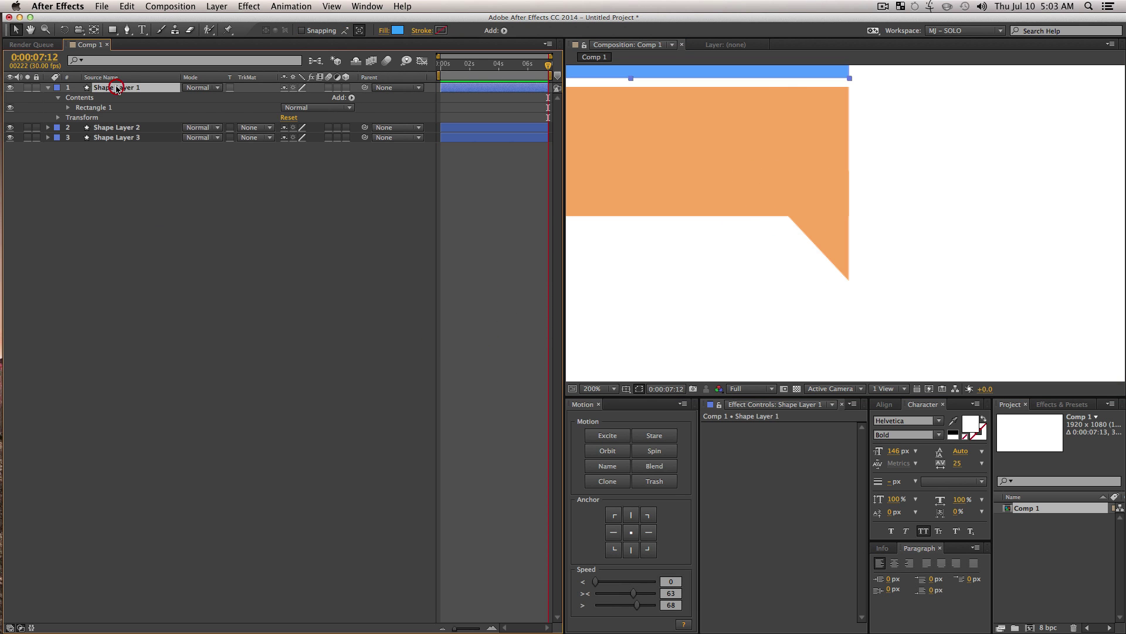
{"action": "key", "text": "Return"}
{"action": "type", "text": "blue"}
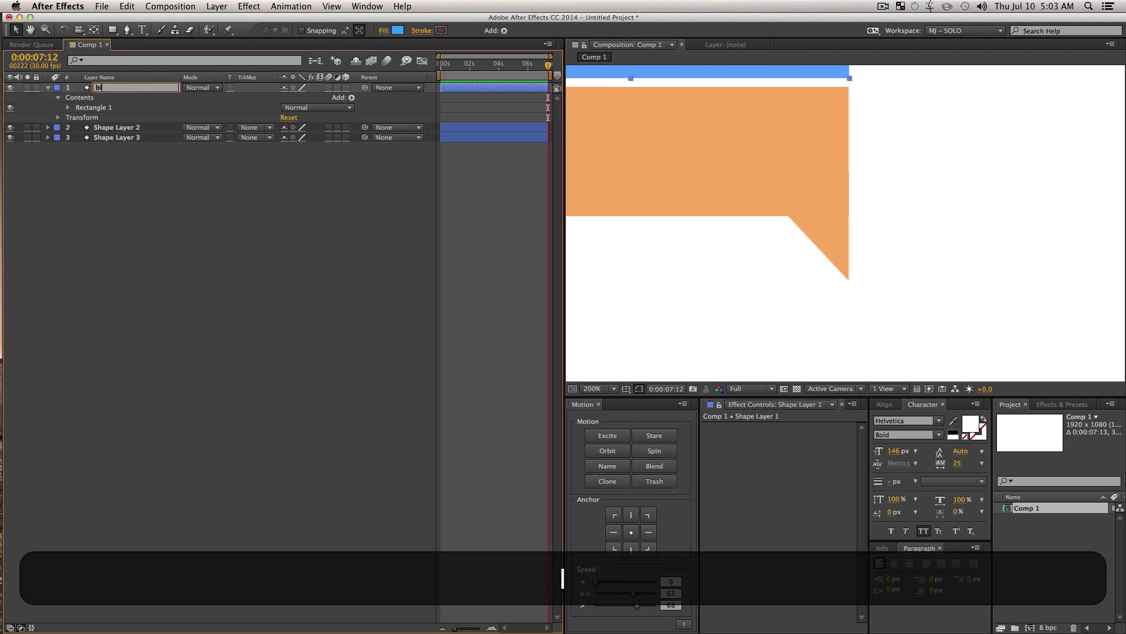
{"action": "key", "text": "Return"}
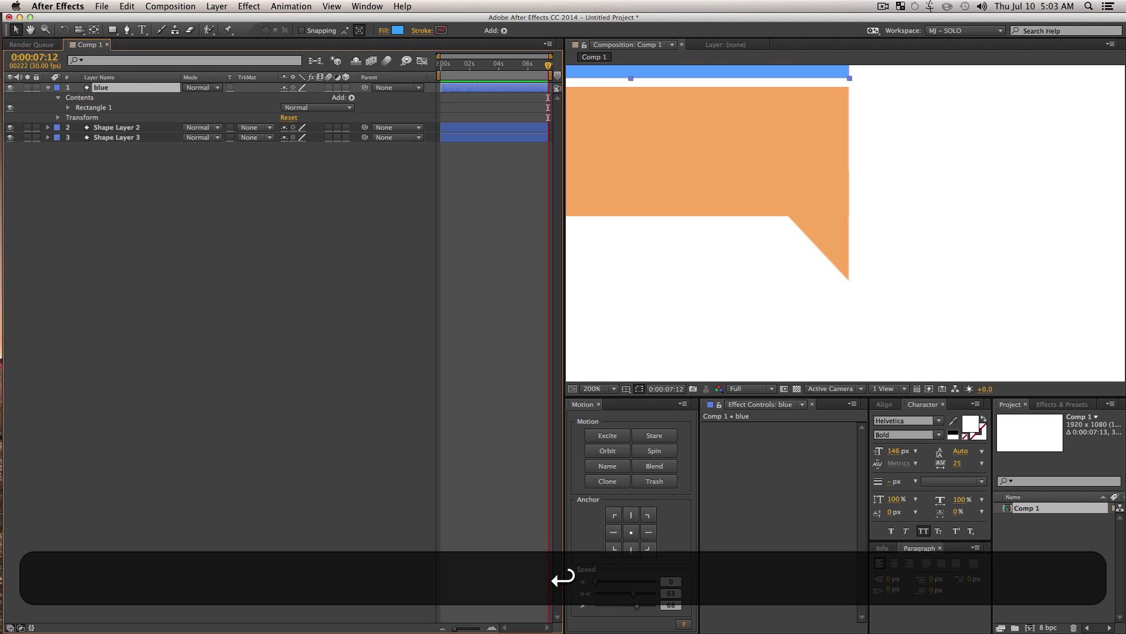
{"action": "left_click", "coordinate": [117, 130]}
{"action": "key", "text": "Return"}
{"action": "type", "text": "orange"}
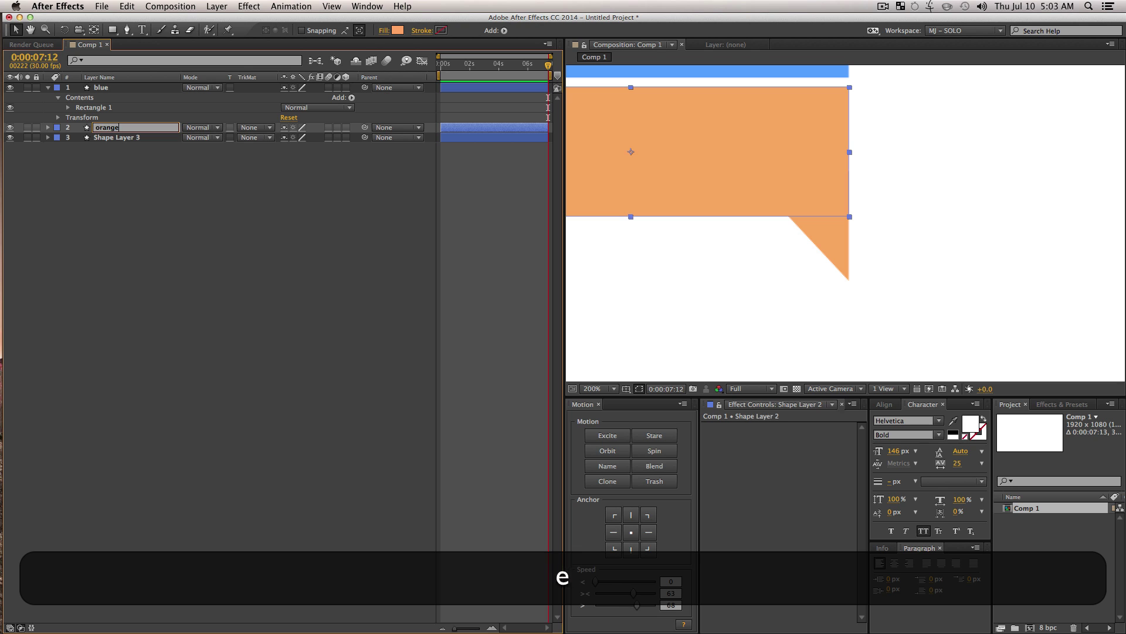
{"action": "key", "text": "Return"}
{"action": "left_click", "coordinate": [112, 137]}
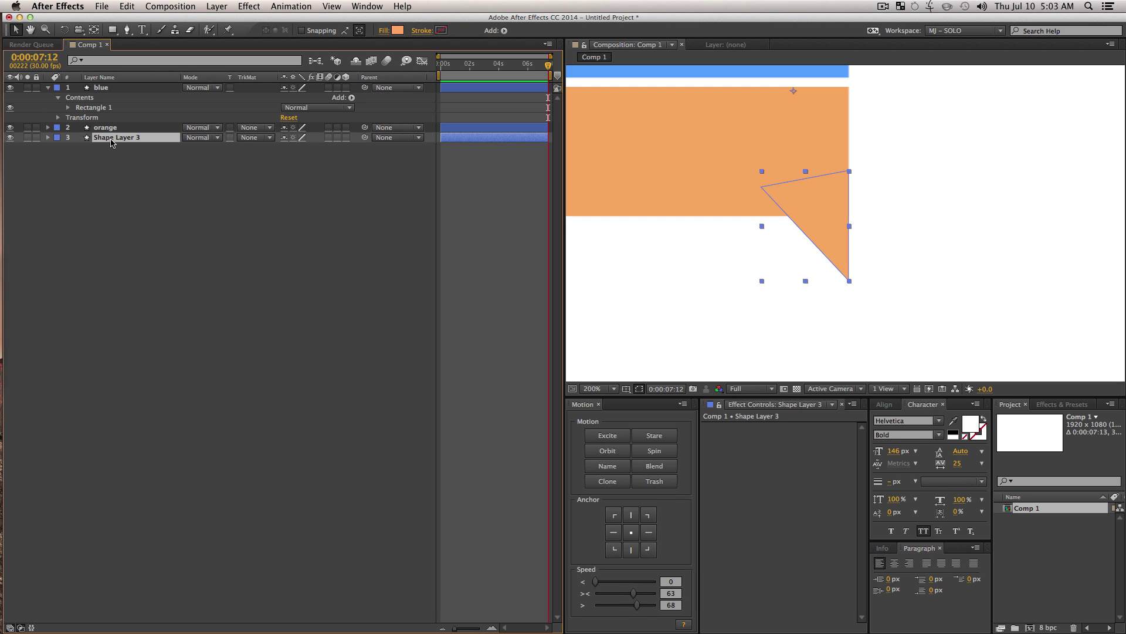
{"action": "key", "text": "Return"}
{"action": "type", "text": "callout t"}
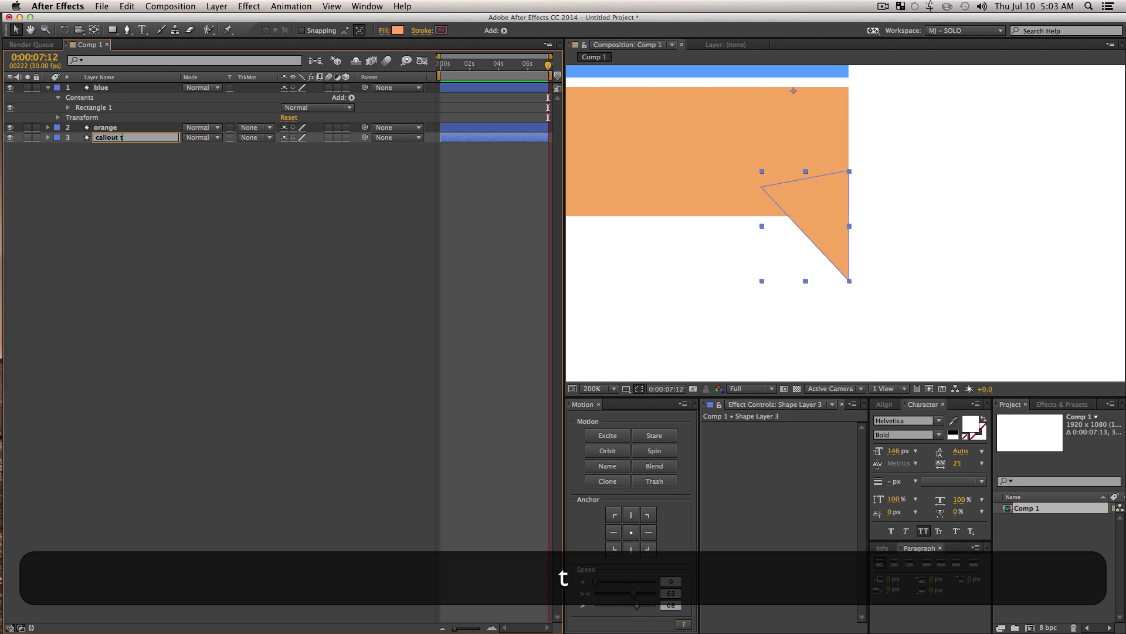
{"action": "type", "text": "ab"}
{"action": "key", "text": "Return"}
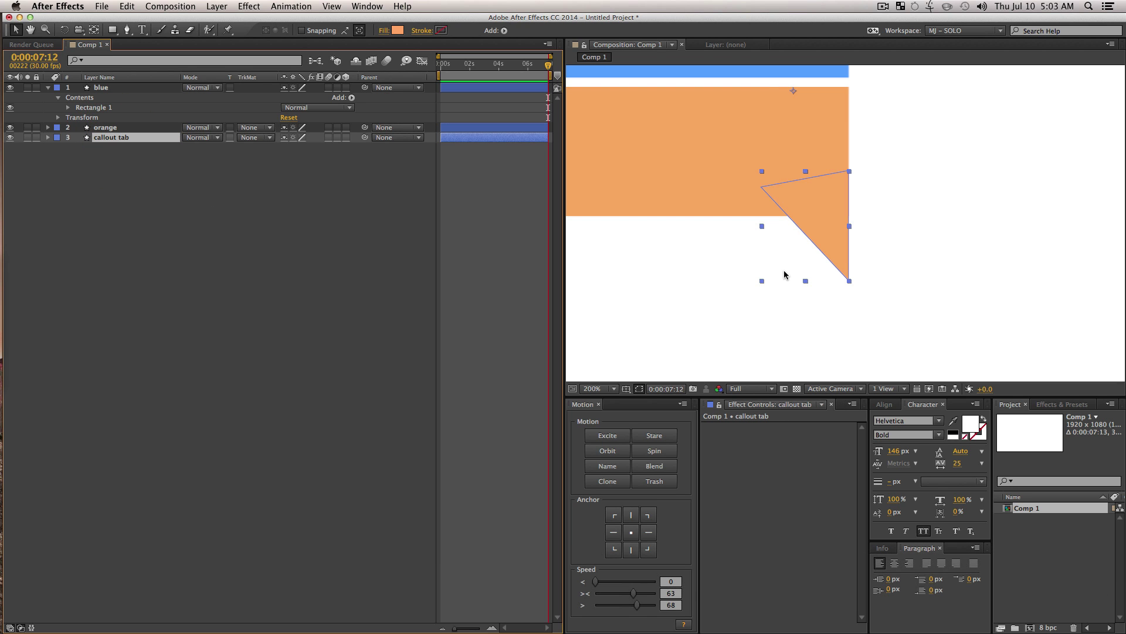
Move the anchor points of all three layers to top centre
{"action": "key", "text": "shift+slash"}
{"action": "key", "text": "z"}
{"action": "left_click_drag", "start_coordinate": [736, 188], "coordinate": [890, 294]}
{"action": "key", "text": "v"}
{"action": "left_click", "coordinate": [193, 308]}
{"action": "left_click_drag", "start_coordinate": [116, 193], "coordinate": [111, 85]}
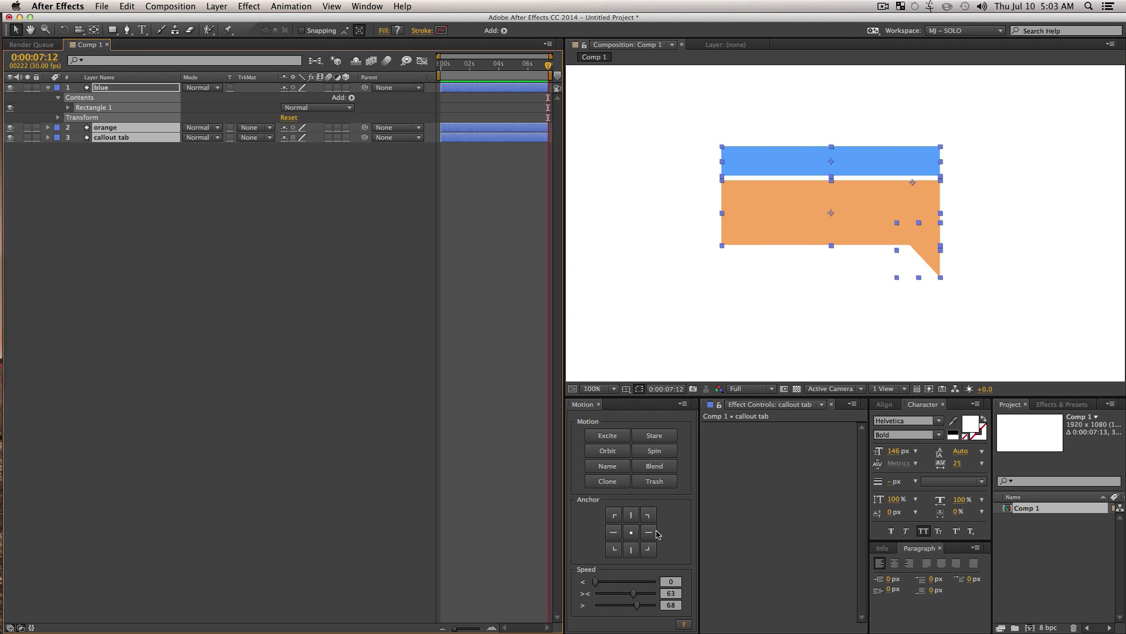
{"action": "left_click", "coordinate": [639, 514]}
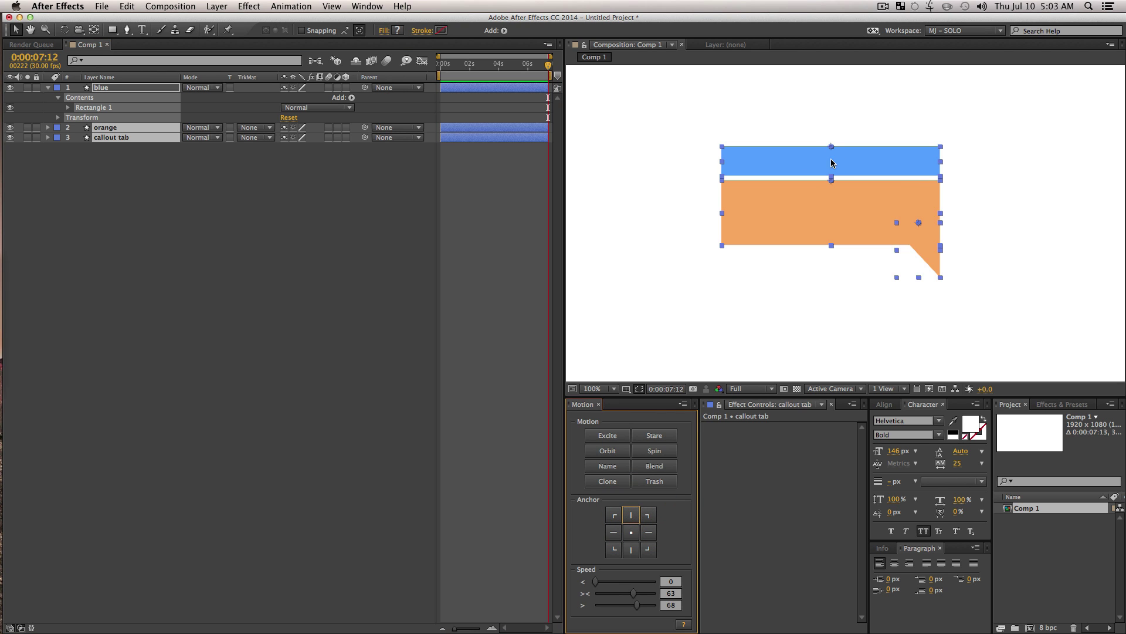
Parent callout tab to orange and orange to blue
{"action": "left_click", "coordinate": [120, 333]}
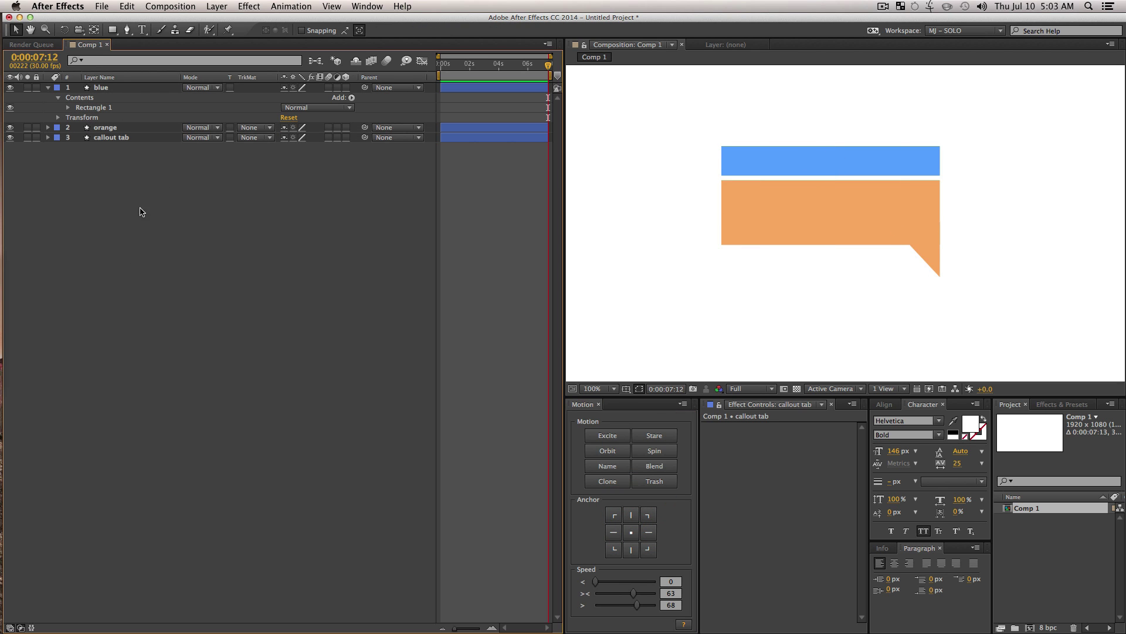
{"action": "left_click_drag", "start_coordinate": [364, 138], "coordinate": [364, 127]}
{"action": "left_click_drag", "start_coordinate": [360, 70], "coordinate": [364, 88]}
At 0:00:02:13, add Scale keyframes to all three shape layers
{"action": "left_click", "coordinate": [380, 251]}
{"action": "left_click", "coordinate": [464, 67]}
{"action": "left_click_drag", "start_coordinate": [467, 68], "coordinate": [475, 68]}
{"action": "left_click_drag", "start_coordinate": [194, 256], "coordinate": [53, 71]}
{"action": "key", "text": "s"}
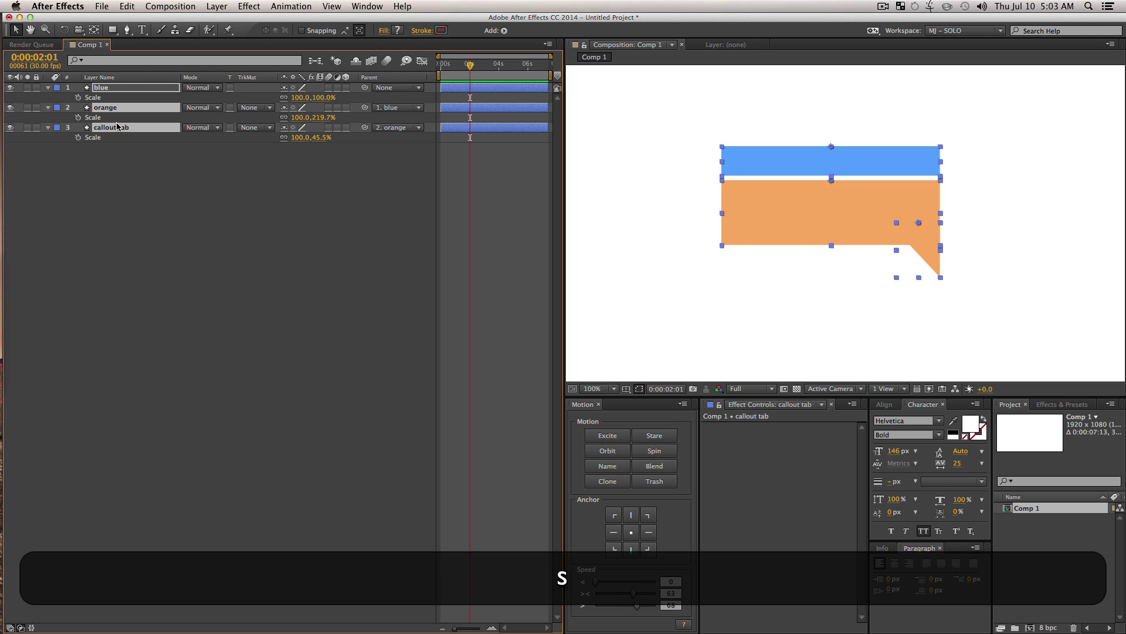
{"action": "key", "text": "alt+shift+s"}
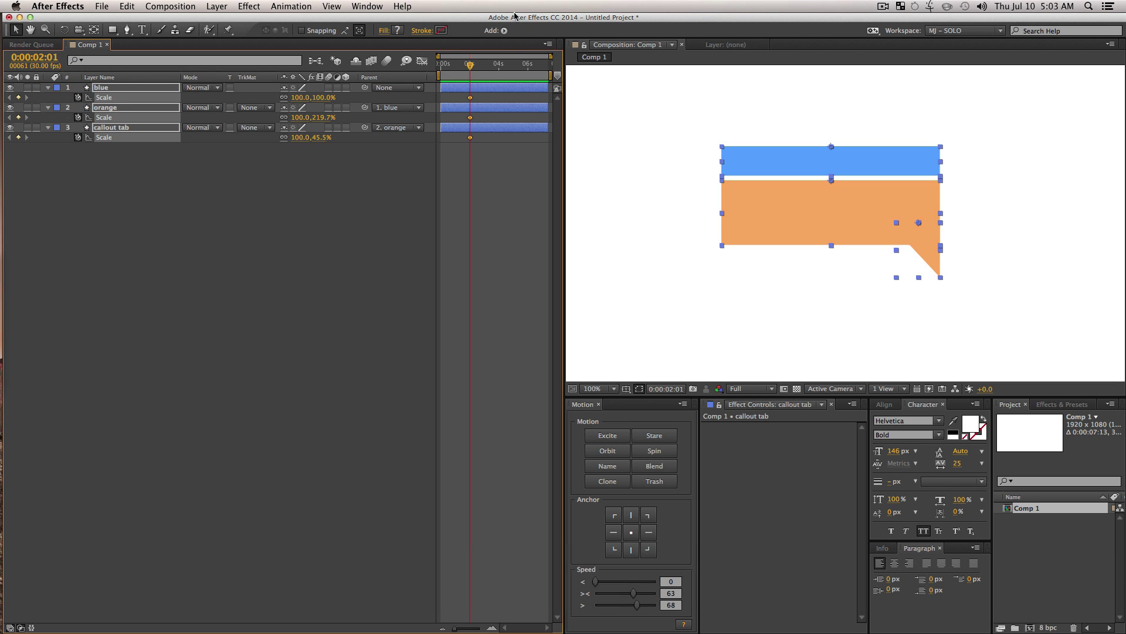
At frame 25, unlink scale proportions and set all three layers' Y scale to 0%
{"action": "left_click_drag", "start_coordinate": [452, 72], "coordinate": [453, 71]}
{"action": "left_click", "coordinate": [284, 117]}
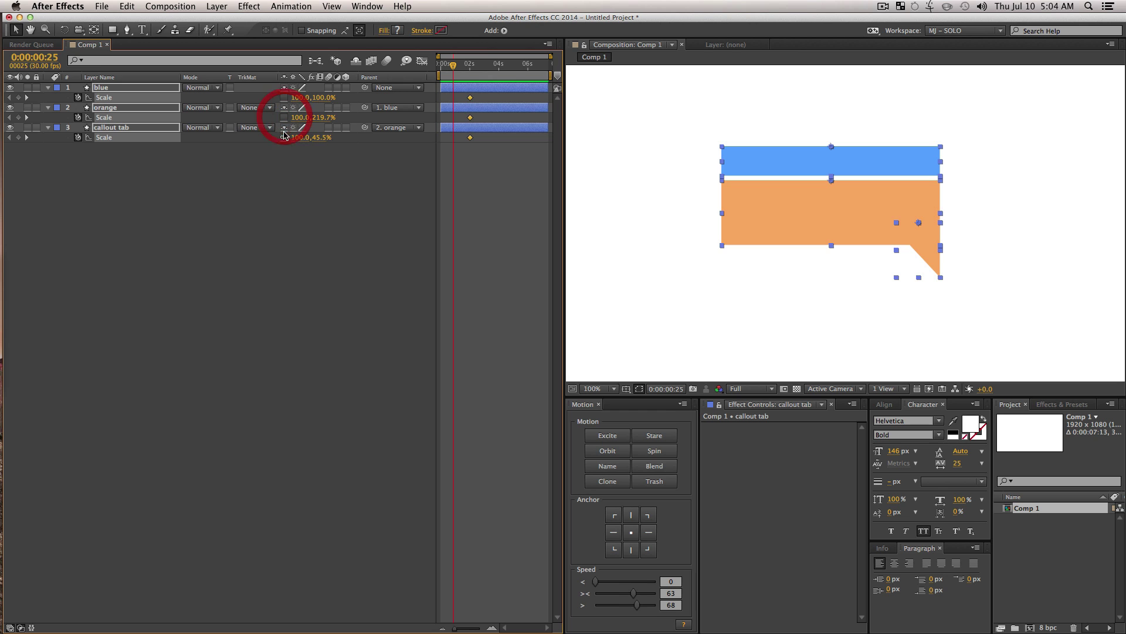
{"action": "left_click", "coordinate": [284, 137]}
{"action": "left_click", "coordinate": [326, 97]}
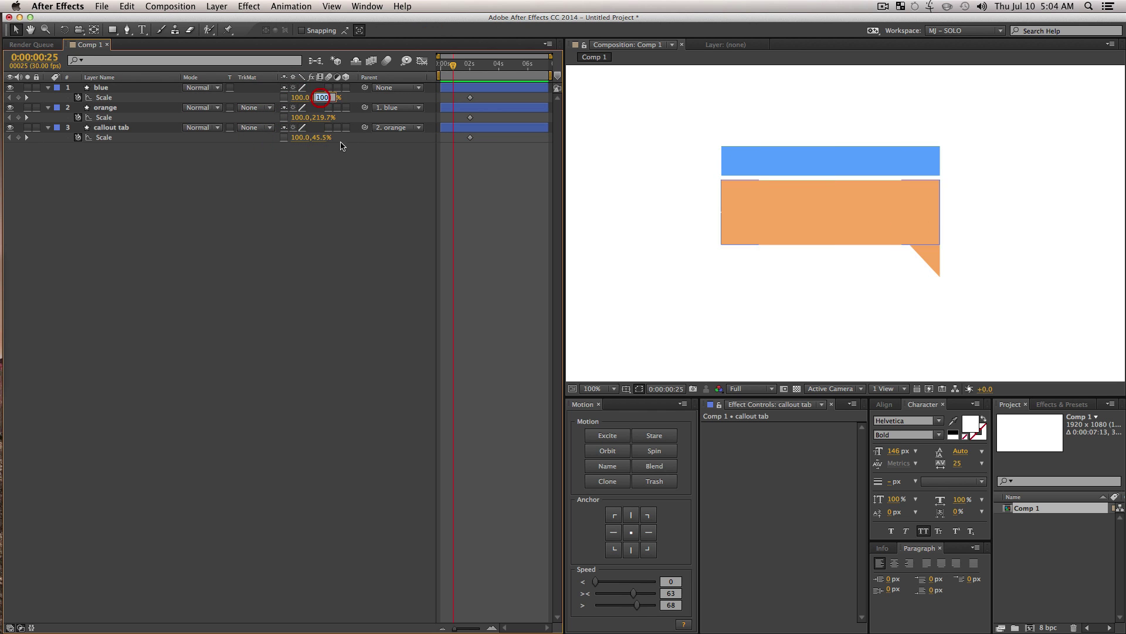
{"action": "type", "text": "0"}
{"action": "key", "text": "Return"}
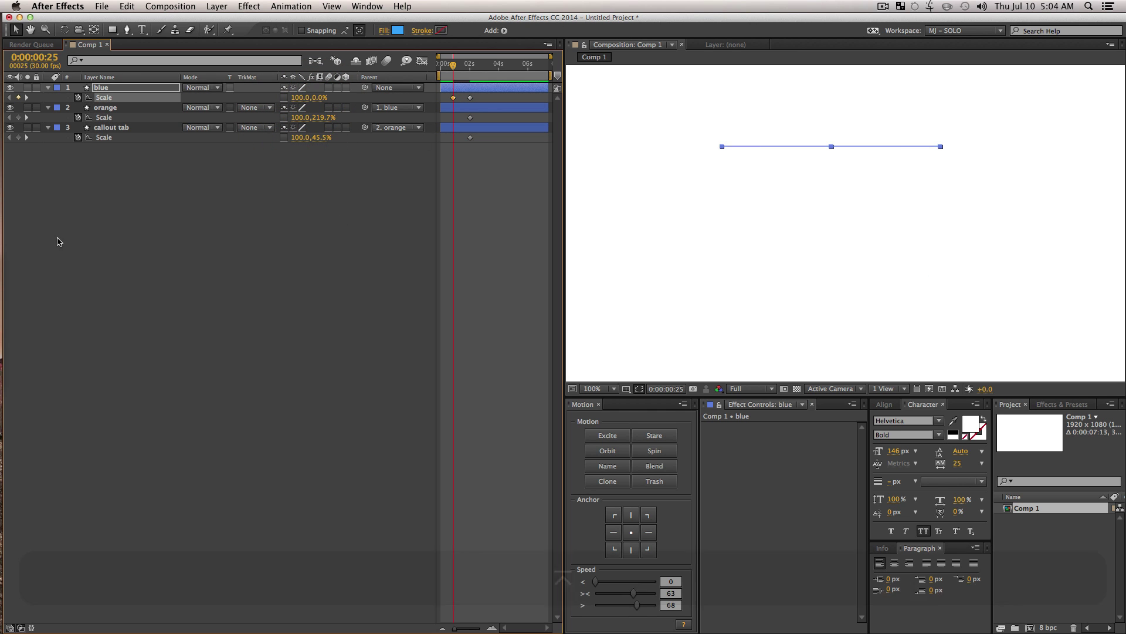
{"action": "left_click_drag", "start_coordinate": [55, 241], "coordinate": [116, 85]}
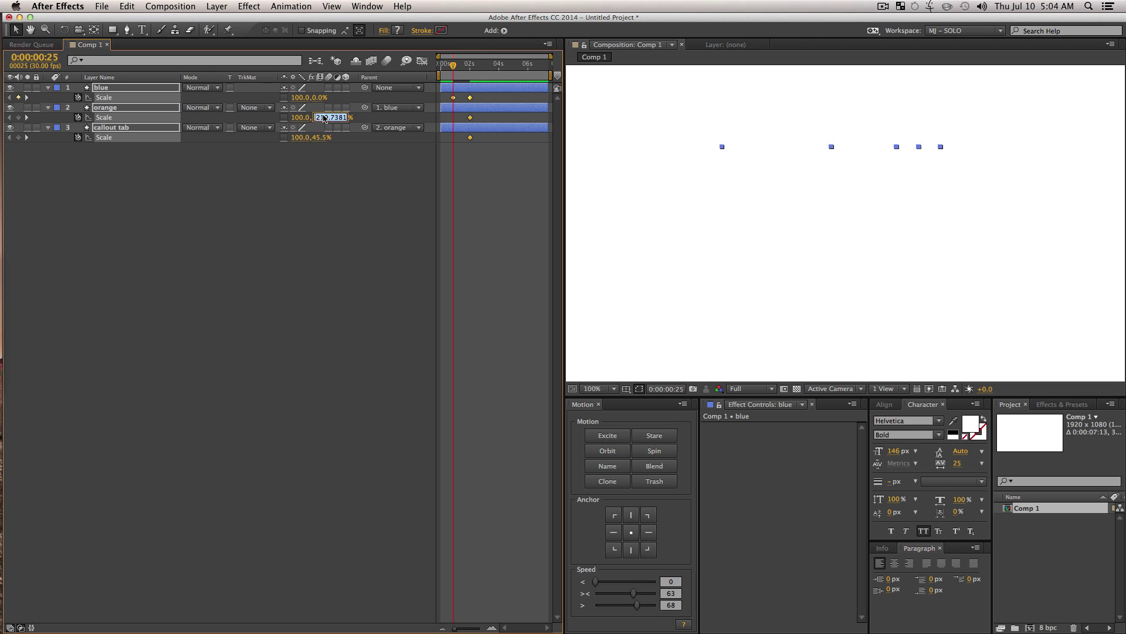
{"action": "type", "text": "0"}
{"action": "key", "text": "Return"}
Preview the grow-in animation and ease all the Scale keyframes
{"action": "left_click", "coordinate": [427, 271]}
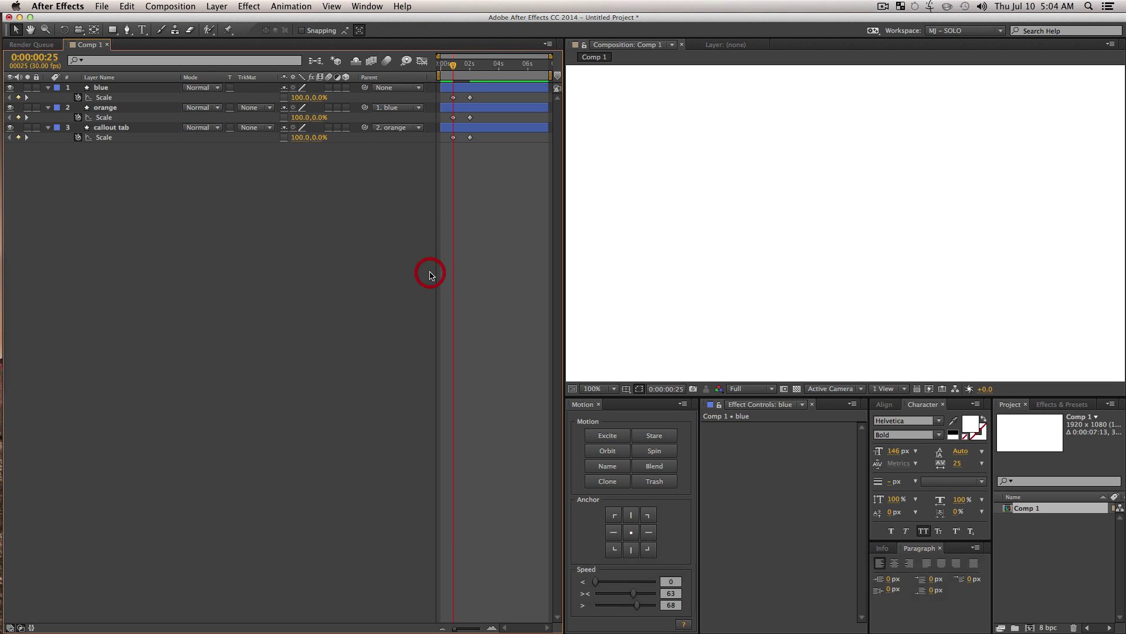
{"action": "key", "text": "space"}
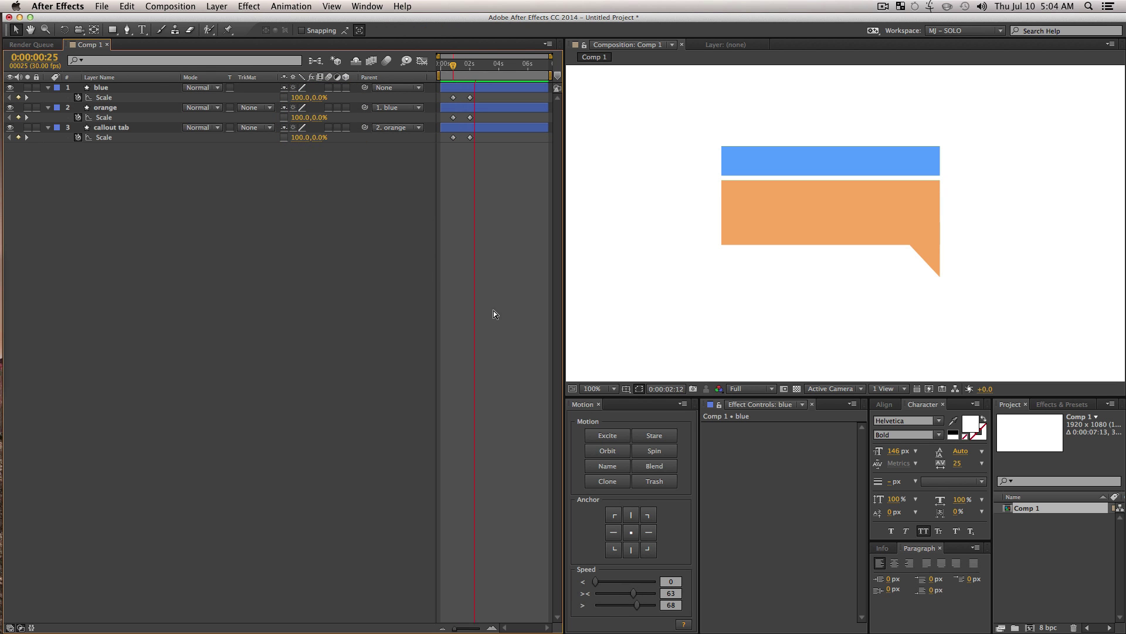
{"action": "key", "text": "space"}
{"action": "key", "text": "super+a"}
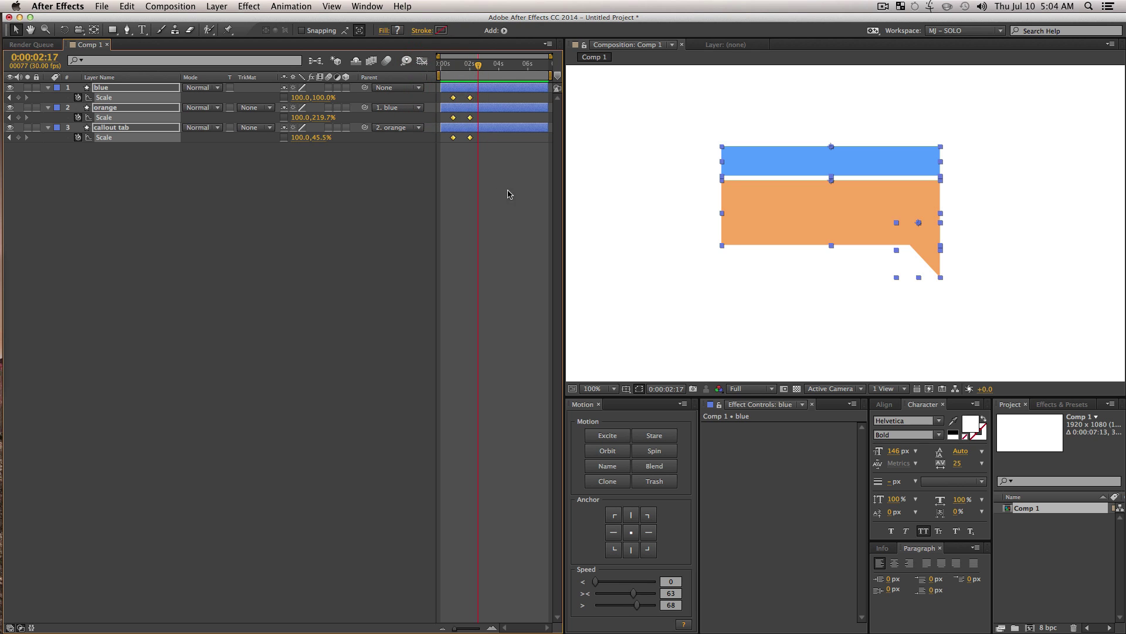
{"action": "left_click_drag", "start_coordinate": [510, 193], "coordinate": [433, 94]}
{"action": "left_click", "coordinate": [631, 593]}
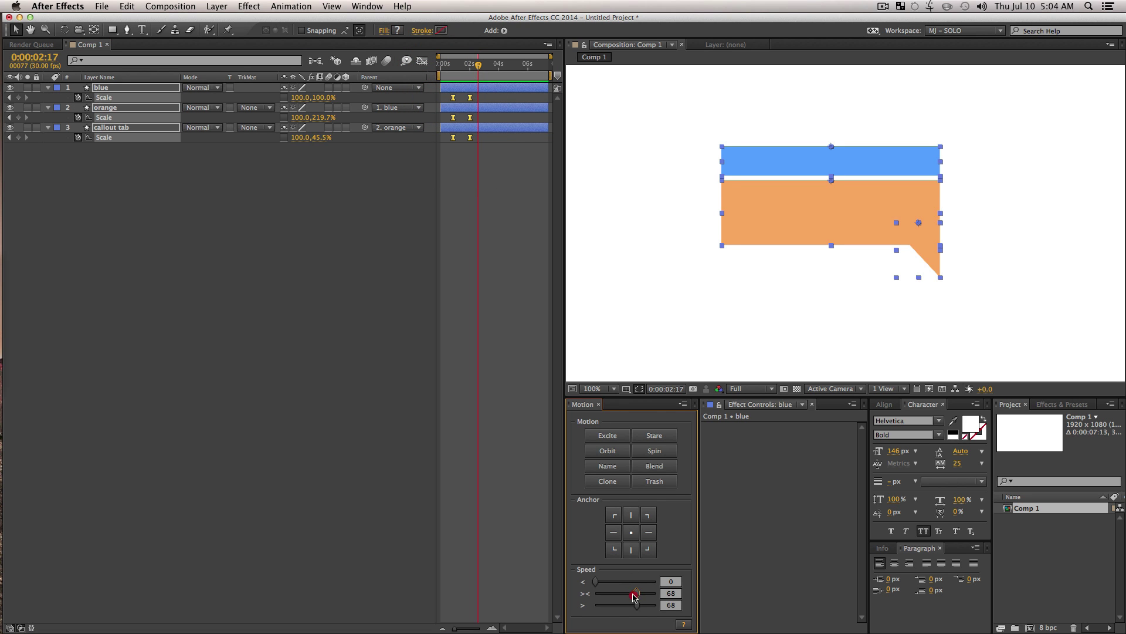
{"action": "left_click", "coordinate": [369, 279]}
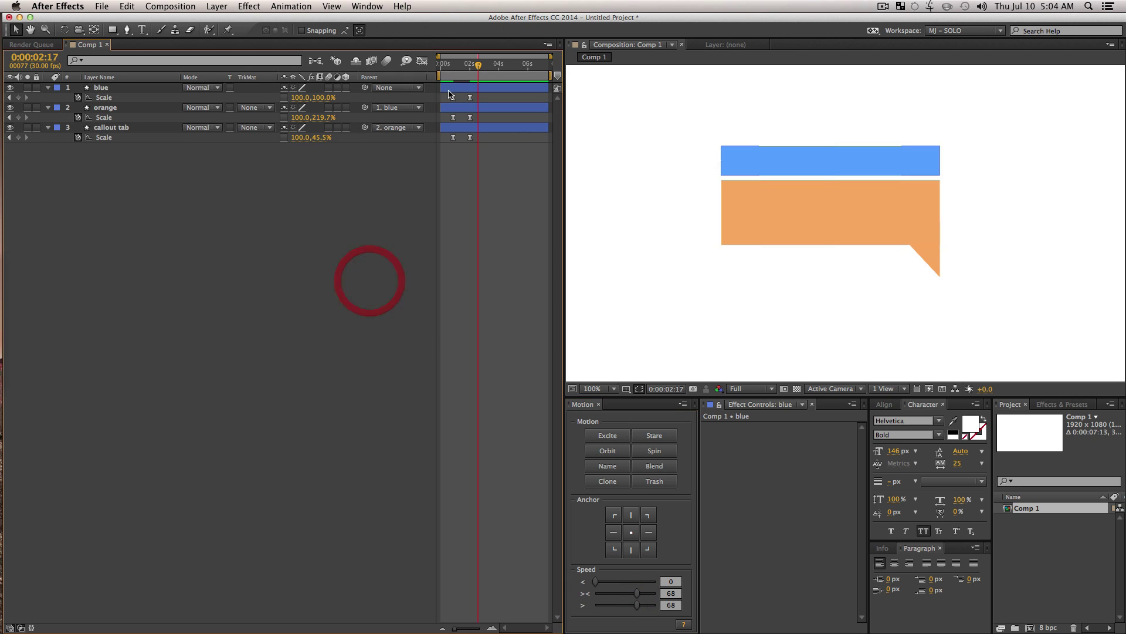
Shift the orange and callout tab Scale keyframes a few frames later
{"action": "left_click", "coordinate": [446, 69]}
{"action": "key", "text": "space"}
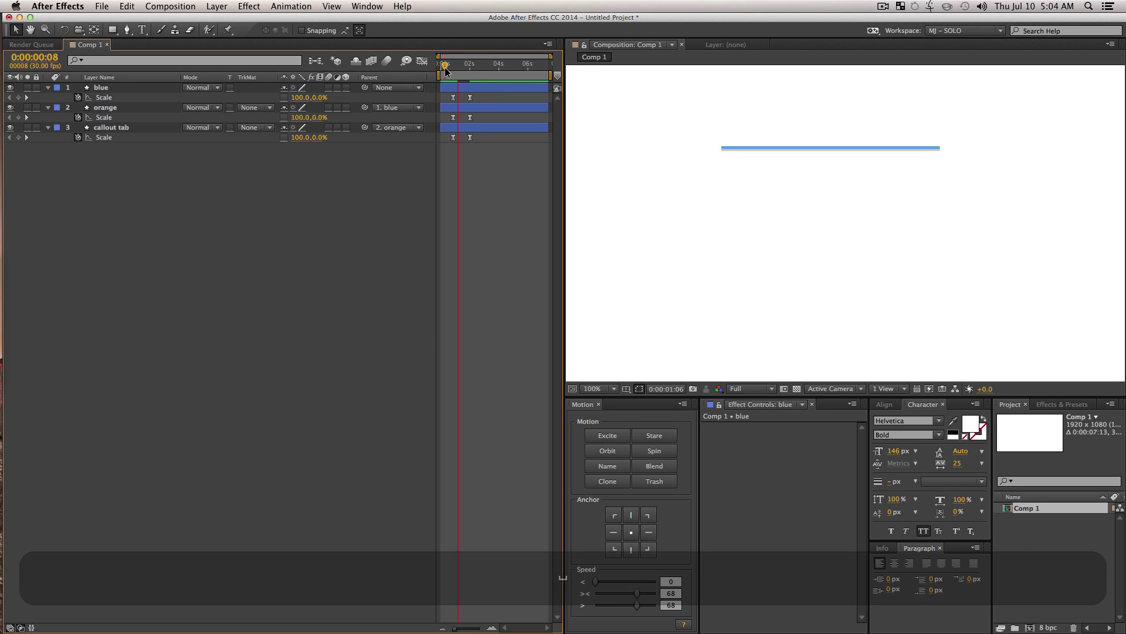
{"action": "key", "text": "space"}
{"action": "left_click_drag", "start_coordinate": [495, 177], "coordinate": [447, 113]}
{"action": "key", "text": "alt"}
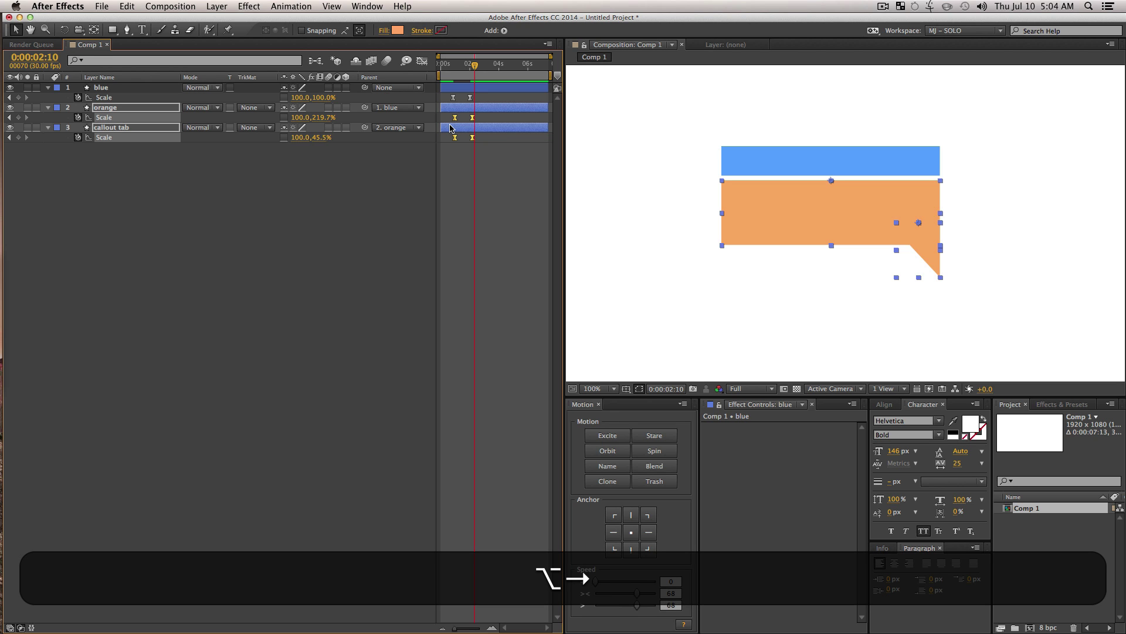
Nudge the callout tab's first keyframe one frame later and preview the staggered animation
{"action": "left_click", "coordinate": [454, 137]}
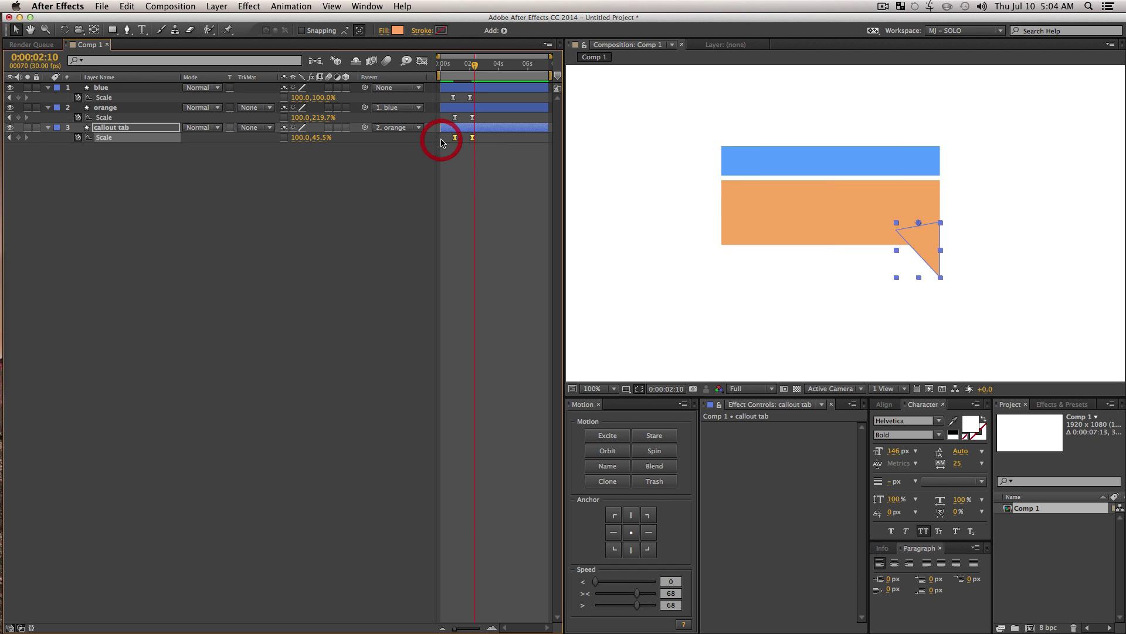
{"action": "key", "text": "alt+Right"}
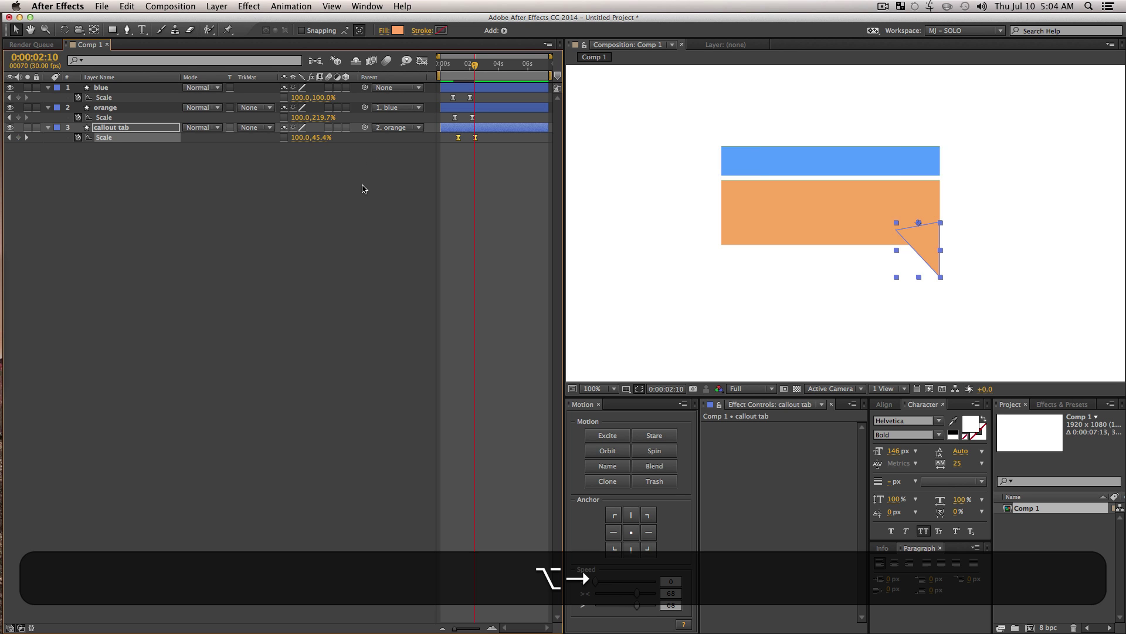
{"action": "left_click", "coordinate": [358, 199]}
{"action": "left_click", "coordinate": [440, 64]}
{"action": "key", "text": "space"}
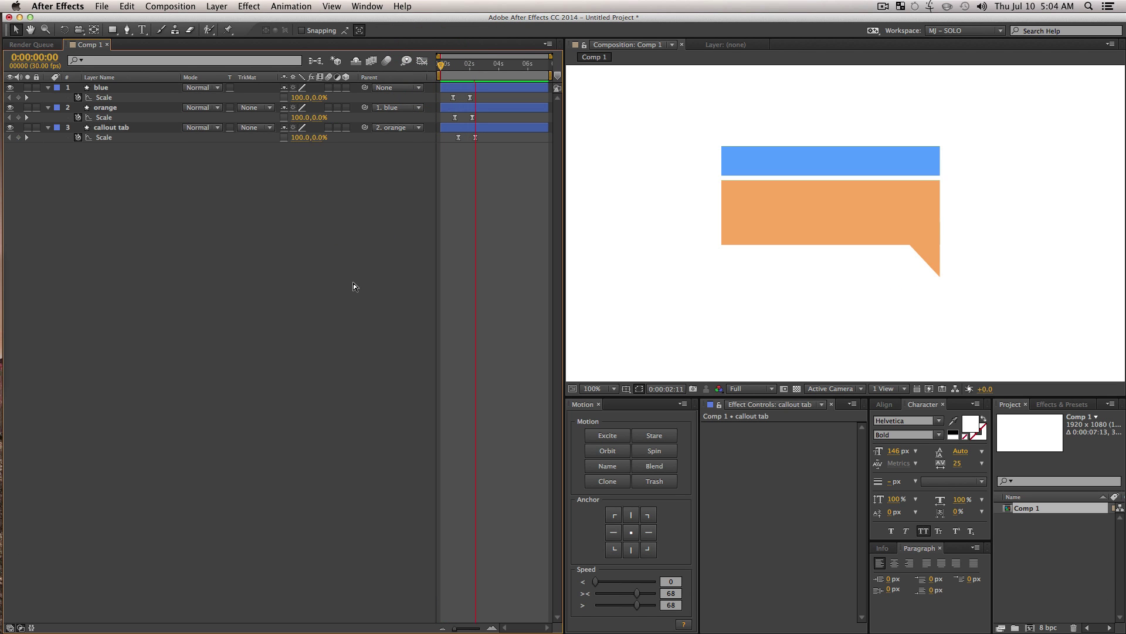
{"action": "key", "text": "space"}
{"action": "left_click", "coordinate": [346, 272]}
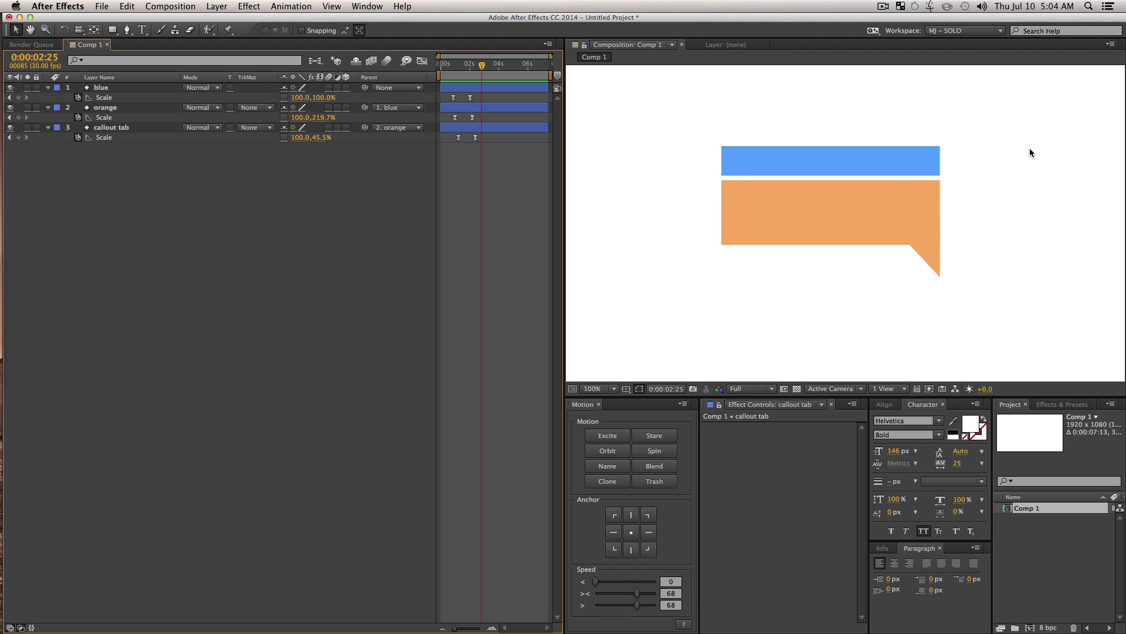
Create a text layer on the blue bar set to Helvetica Light, 40 px, tracking 10
{"action": "key", "text": "super+t"}
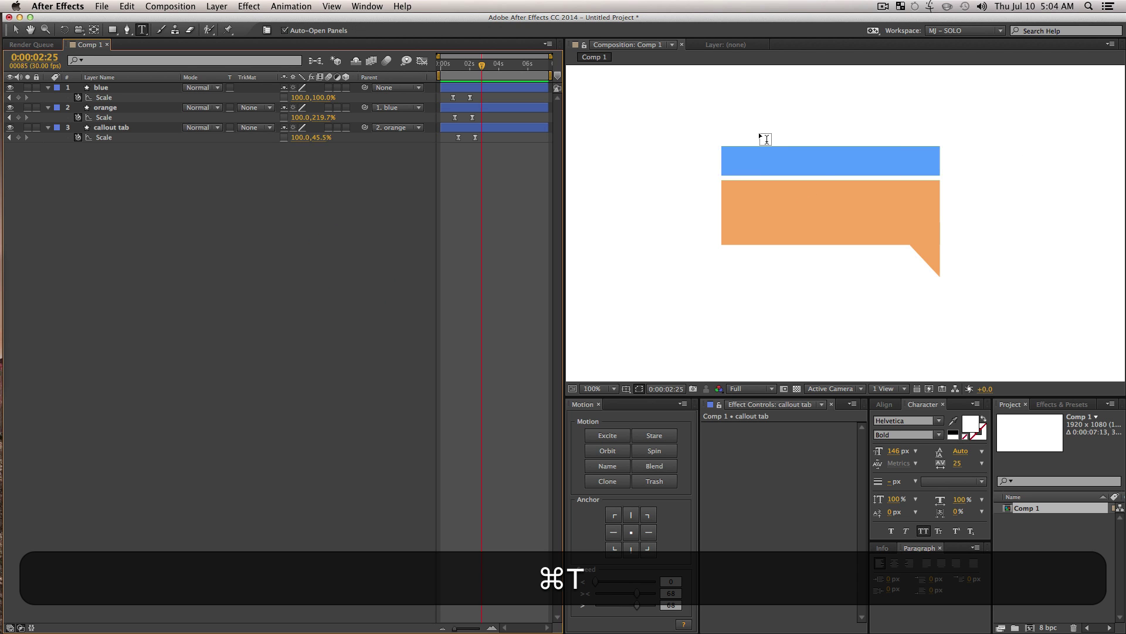
{"action": "left_click", "coordinate": [938, 169]}
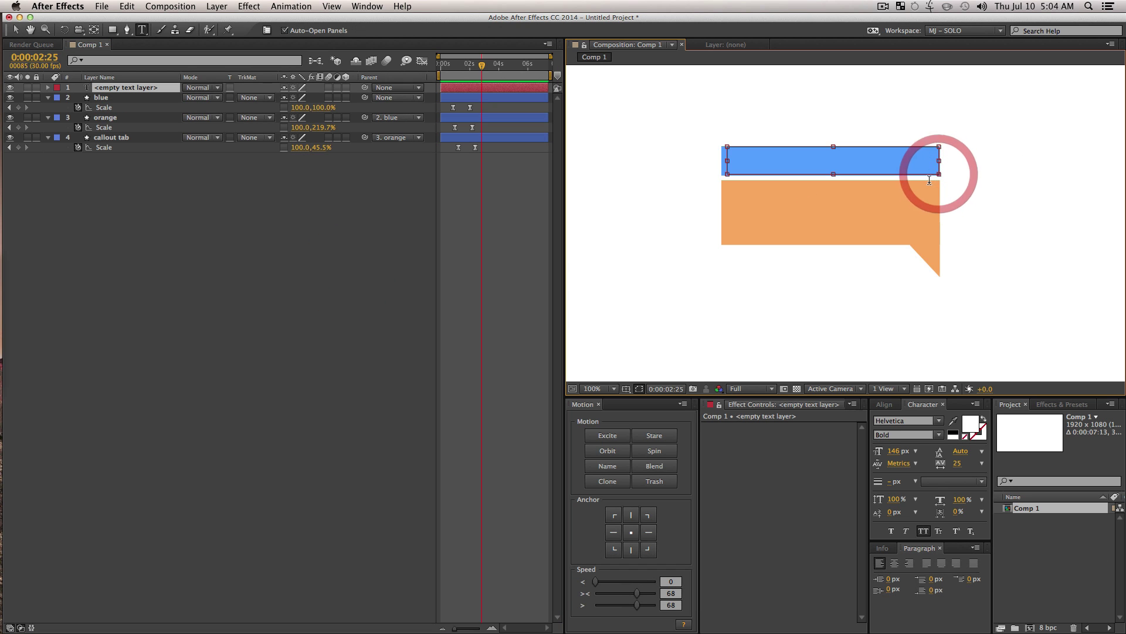
{"action": "key", "text": "super+a"}
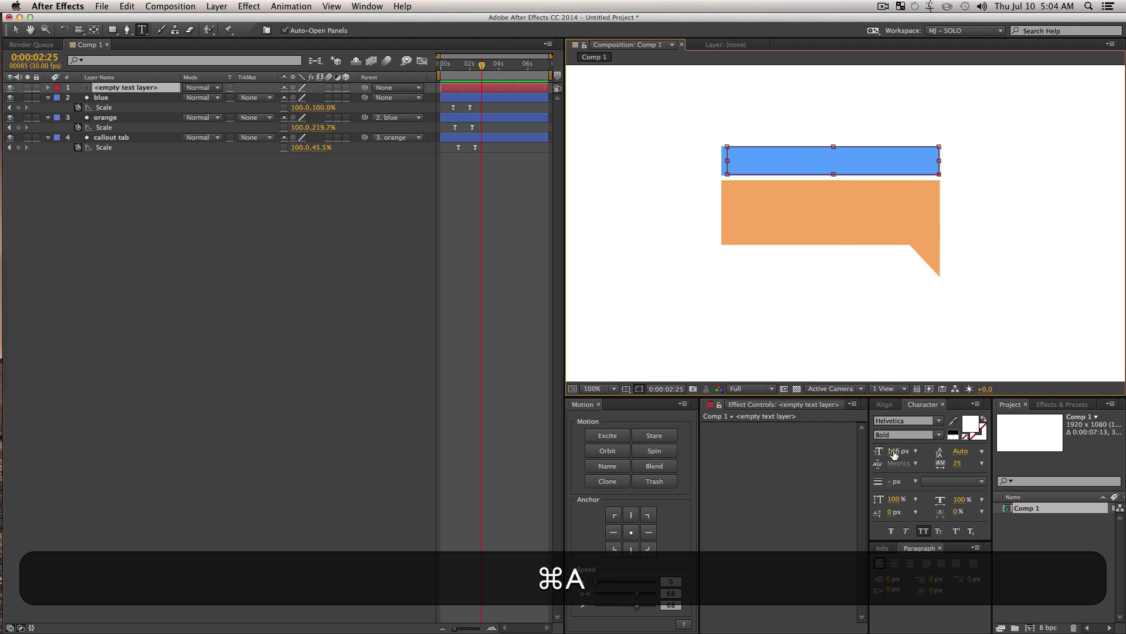
{"action": "left_click_drag", "start_coordinate": [893, 455], "coordinate": [842, 456]}
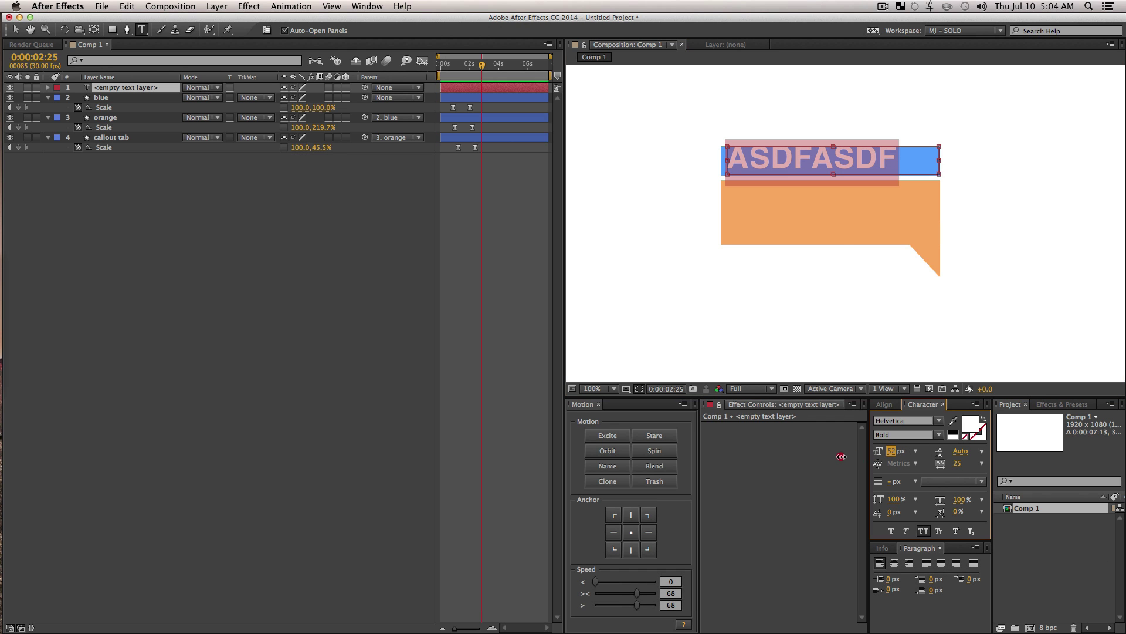
{"action": "left_click", "coordinate": [931, 434]}
{"action": "left_click", "coordinate": [894, 433]}
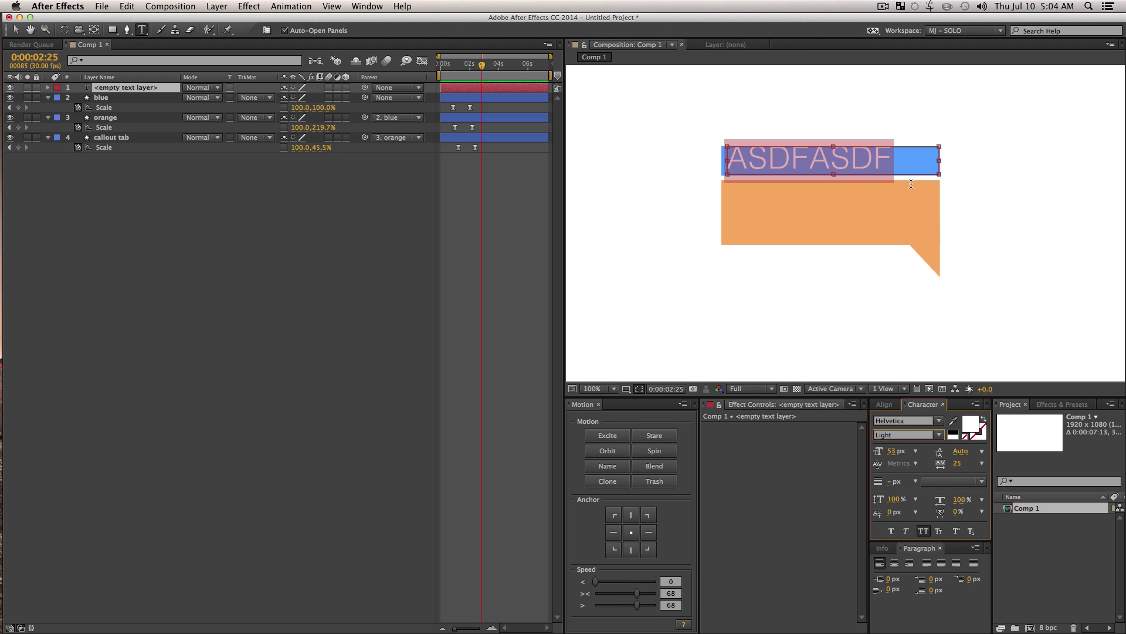
{"action": "left_click_drag", "start_coordinate": [894, 456], "coordinate": [881, 451]}
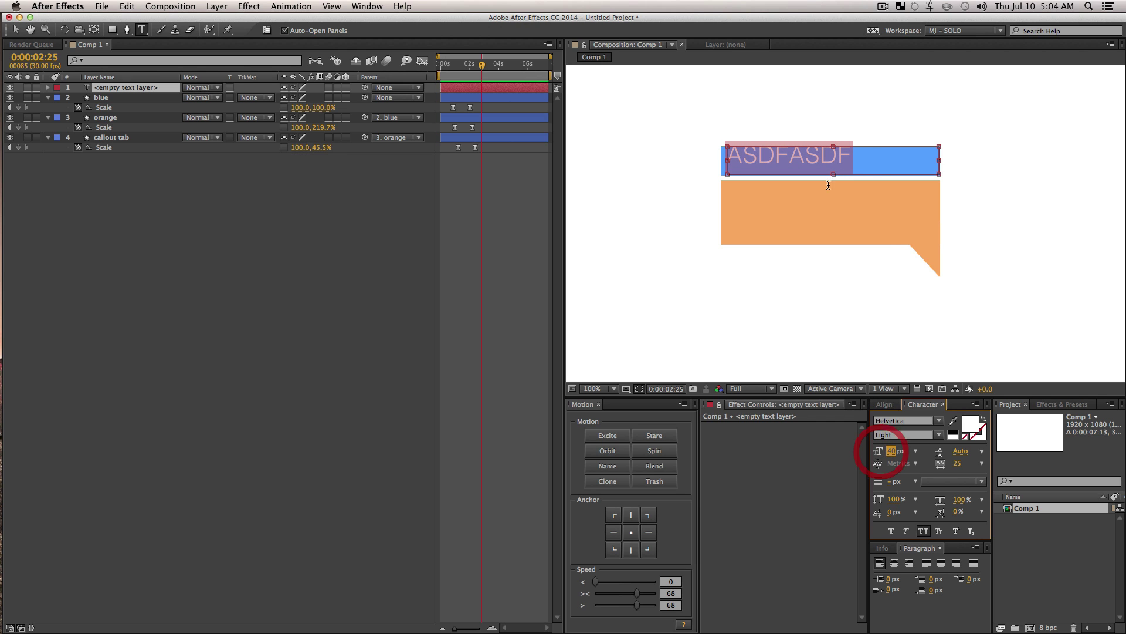
{"action": "left_click", "coordinate": [981, 464]}
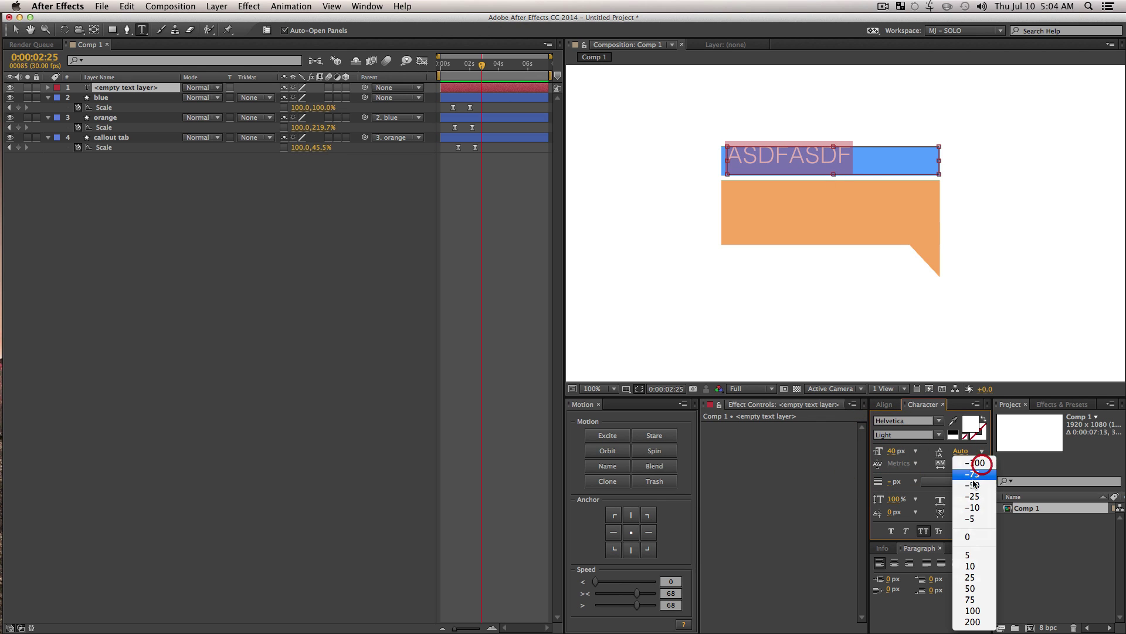
{"action": "left_click", "coordinate": [976, 565]}
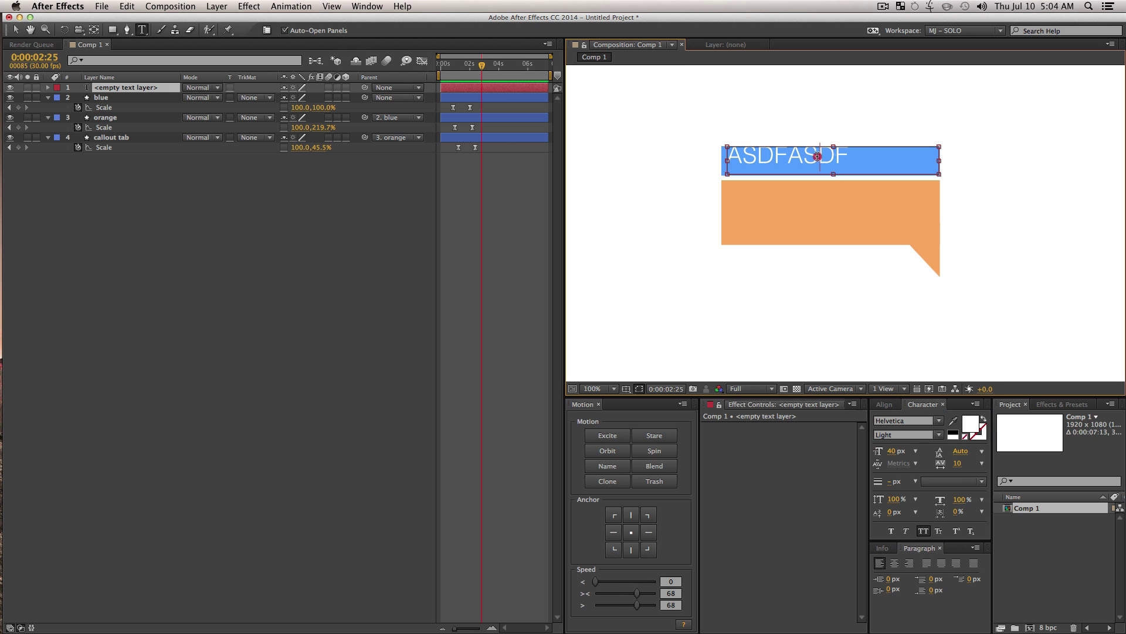
Replace the placeholder text with 'SUPER BOSS'
{"action": "left_click", "coordinate": [640, 147]}
{"action": "type", "text": "SUPER BOSS"}
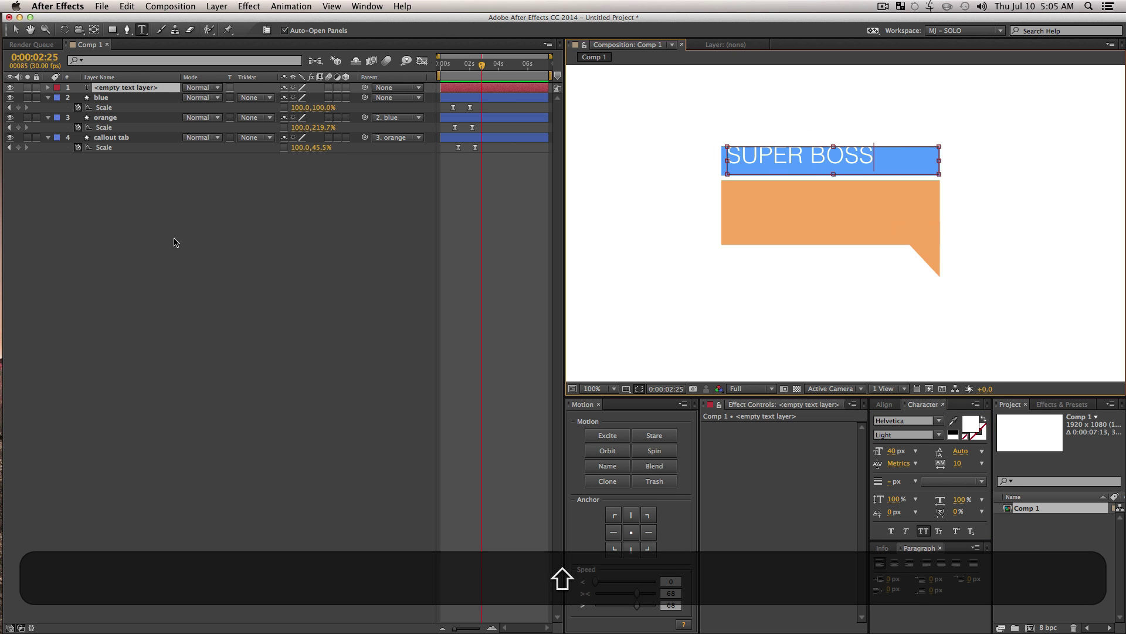
{"action": "left_click", "coordinate": [158, 334]}
{"action": "left_click", "coordinate": [113, 88]}
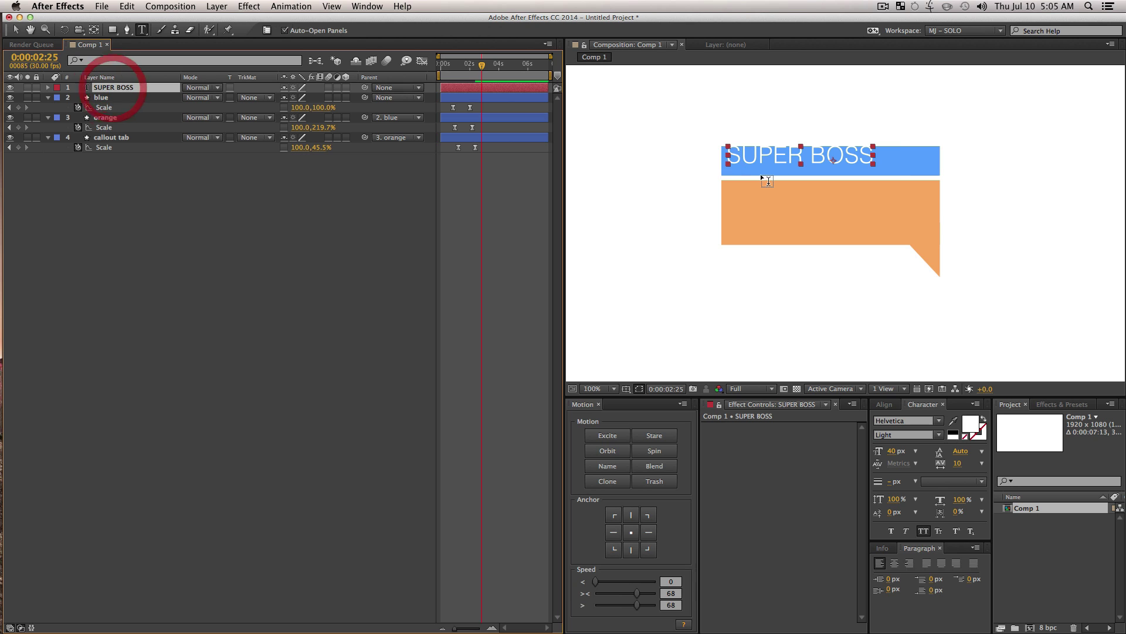
Duplicate the SUPER BOSS layer and move the copy down into the orange box
{"action": "key", "text": "v"}
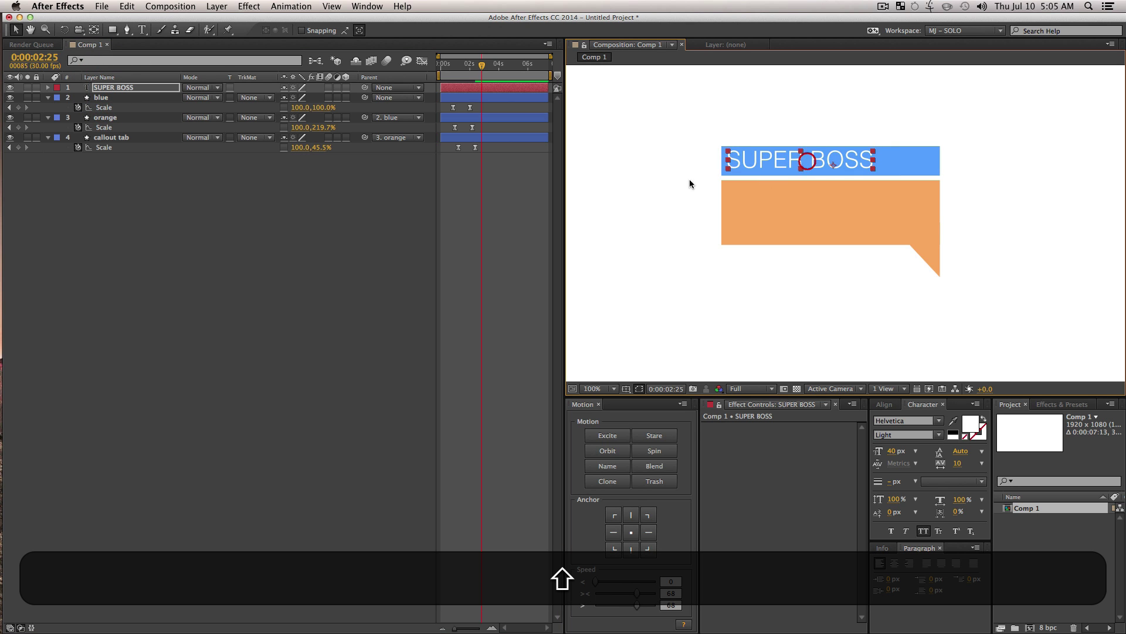
{"action": "left_click", "coordinate": [352, 206]}
{"action": "left_click", "coordinate": [154, 88]}
{"action": "key", "text": "super+d"}
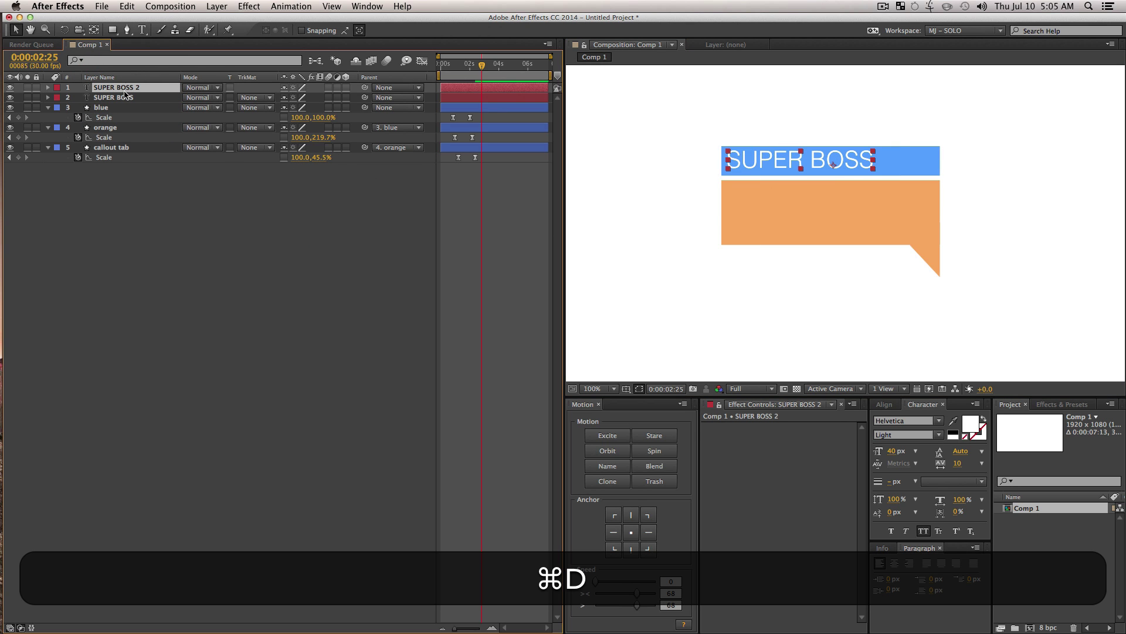
{"action": "left_click", "coordinate": [125, 97]}
{"action": "left_click_drag", "start_coordinate": [767, 167], "coordinate": [767, 210]}
{"action": "double_click", "coordinate": [766, 210]}
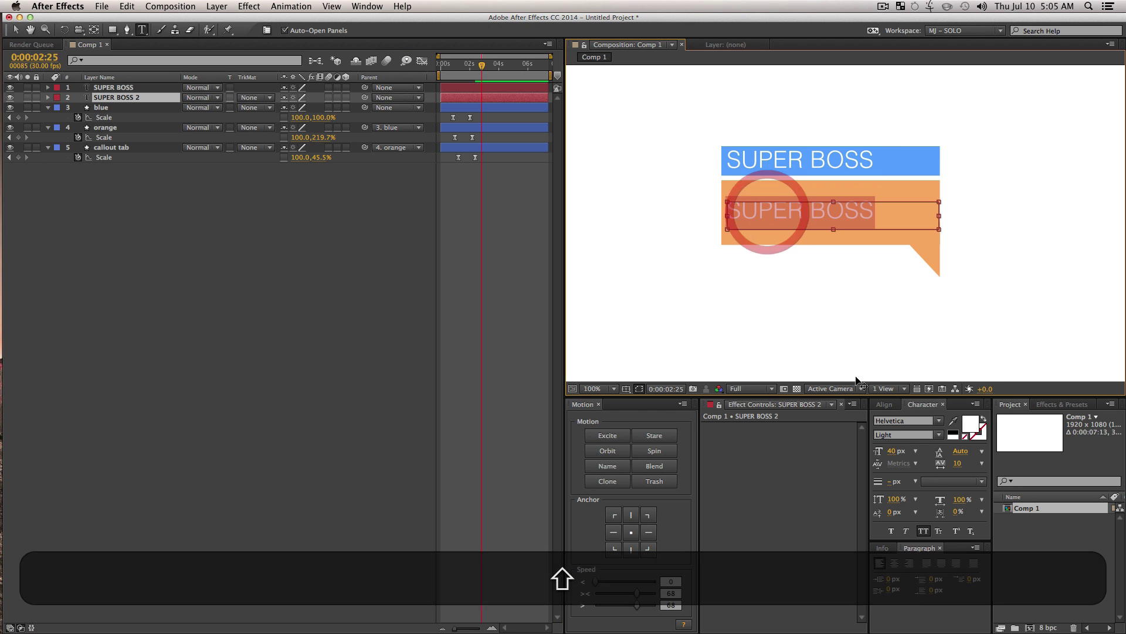
Change the copied text's colour to black
{"action": "left_click", "coordinate": [952, 422]}
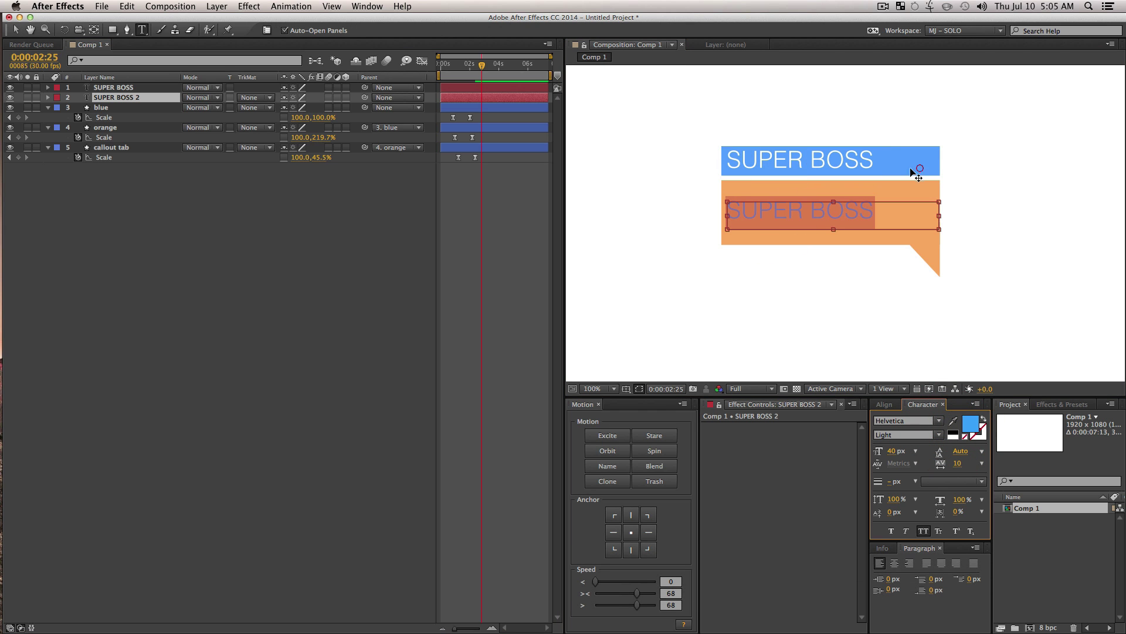
{"action": "left_click", "coordinate": [914, 171]}
{"action": "left_click", "coordinate": [110, 306]}
{"action": "double_click", "coordinate": [821, 207]}
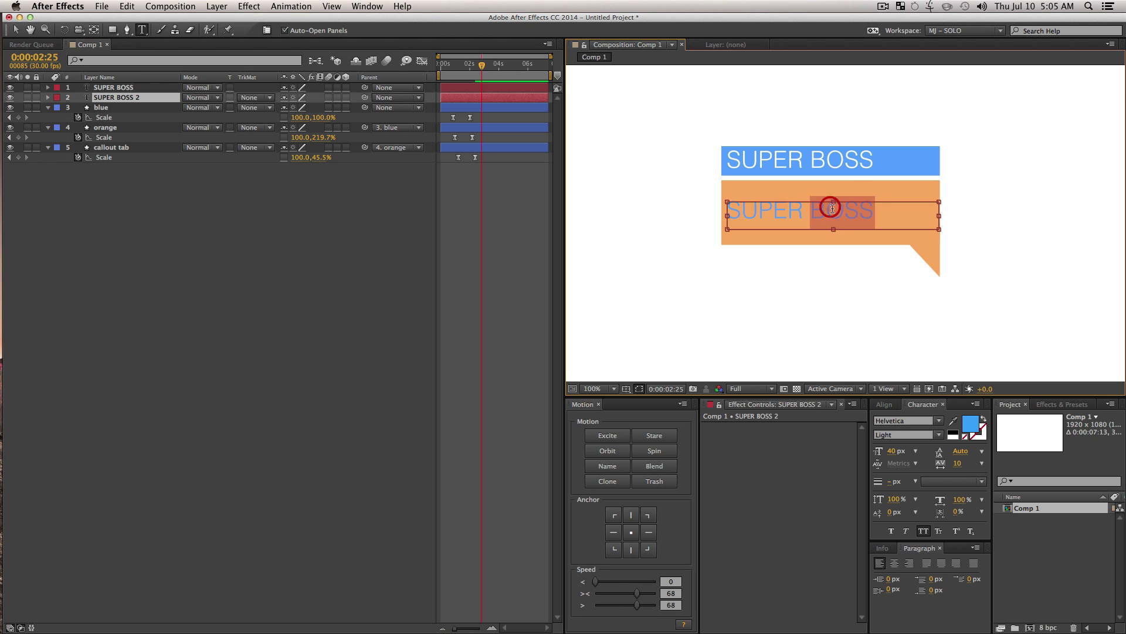
{"action": "key", "text": "super+a"}
{"action": "left_click", "coordinate": [971, 424]}
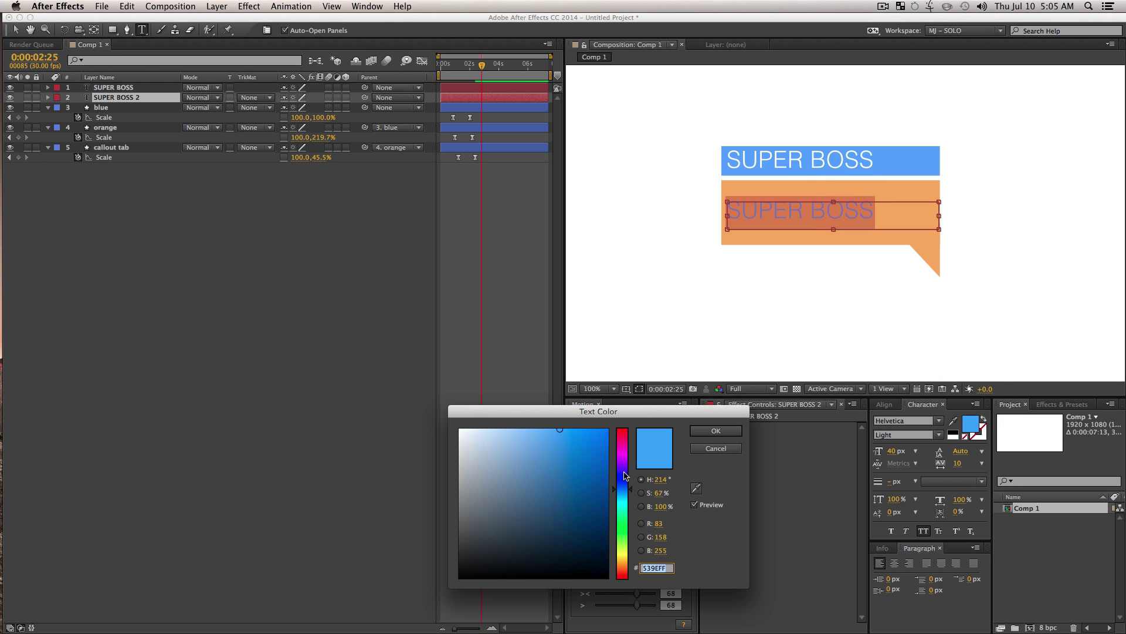
{"action": "left_click_drag", "start_coordinate": [625, 476], "coordinate": [624, 457]}
{"action": "left_click_drag", "start_coordinate": [542, 459], "coordinate": [378, 598]}
{"action": "left_click", "coordinate": [716, 430]}
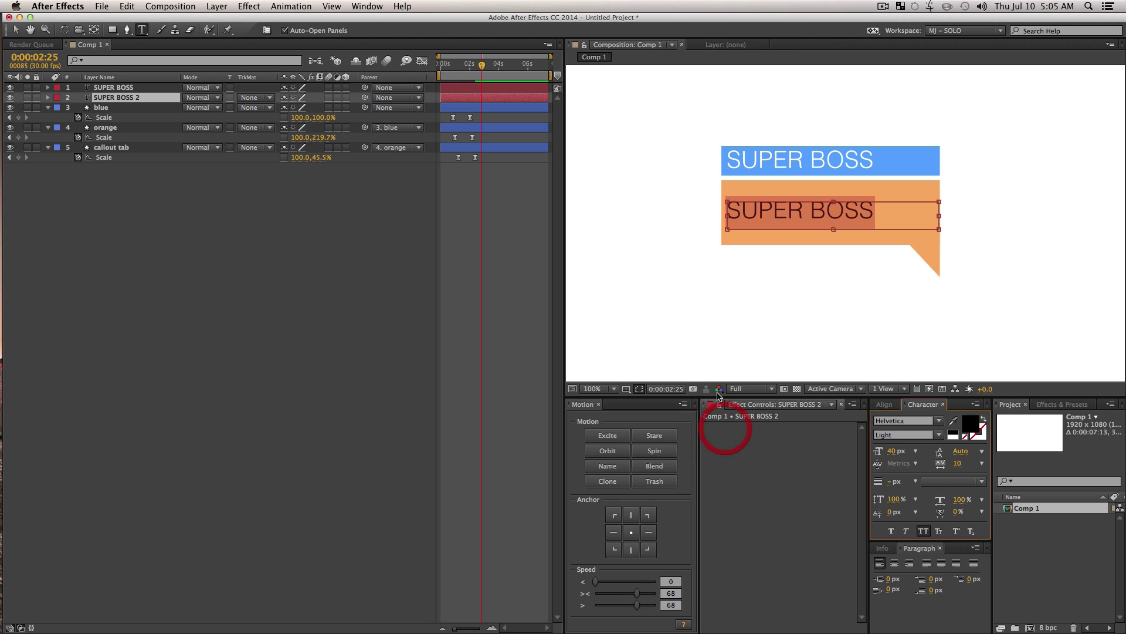
Make the copied text Bold, enlarge it to 71 px, and position it in the orange box
{"action": "left_click", "coordinate": [938, 435]}
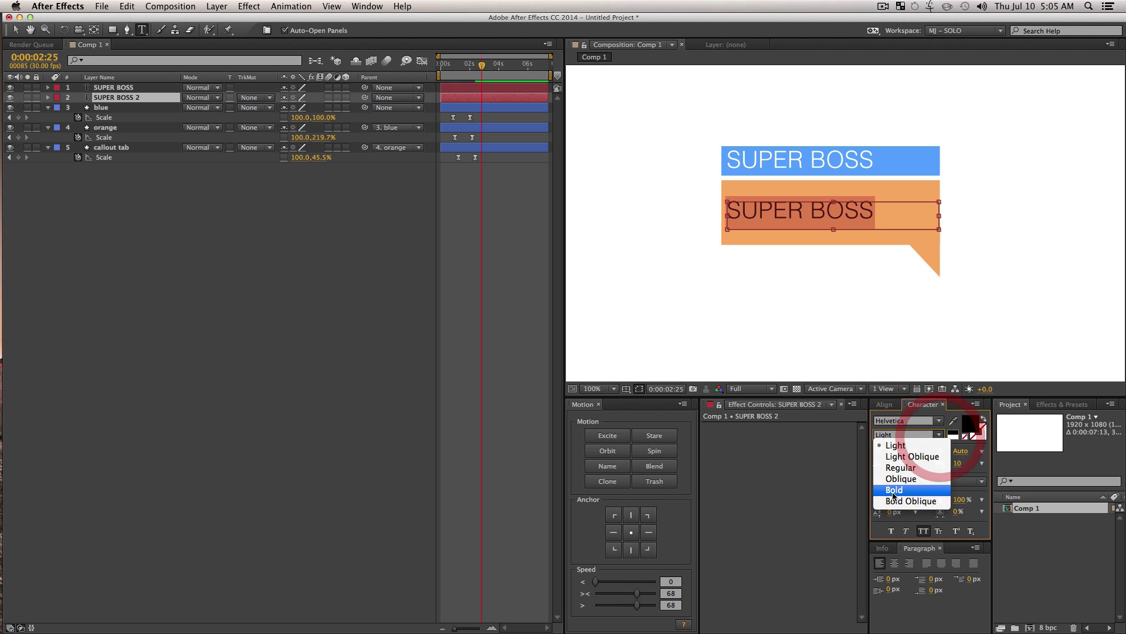
{"action": "left_click", "coordinate": [906, 495]}
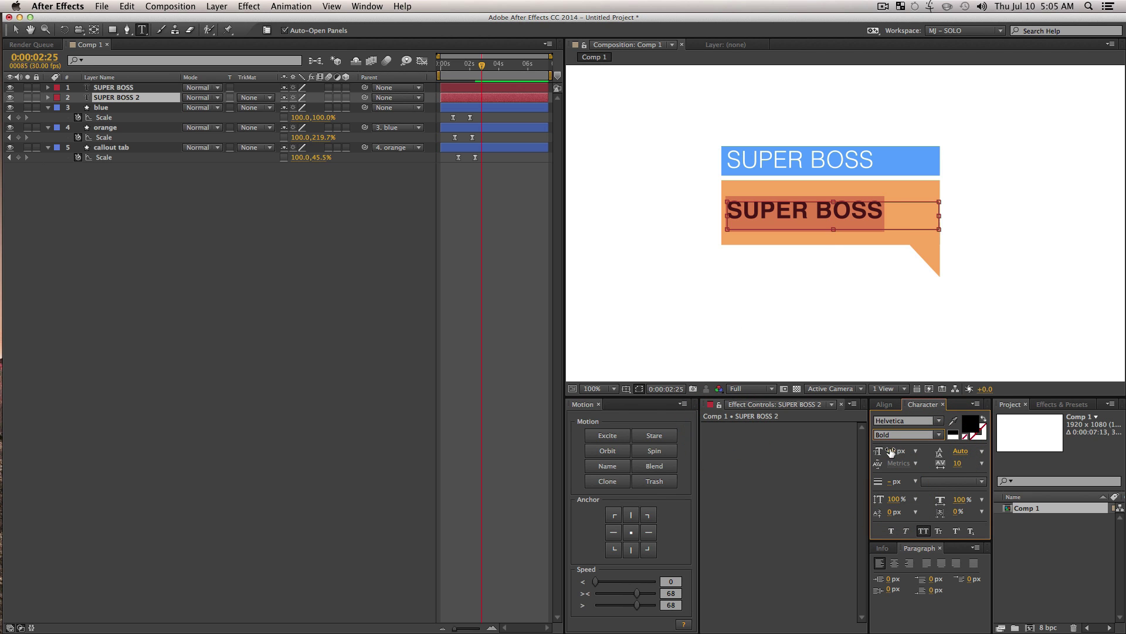
{"action": "left_click_drag", "start_coordinate": [891, 450], "coordinate": [900, 449]}
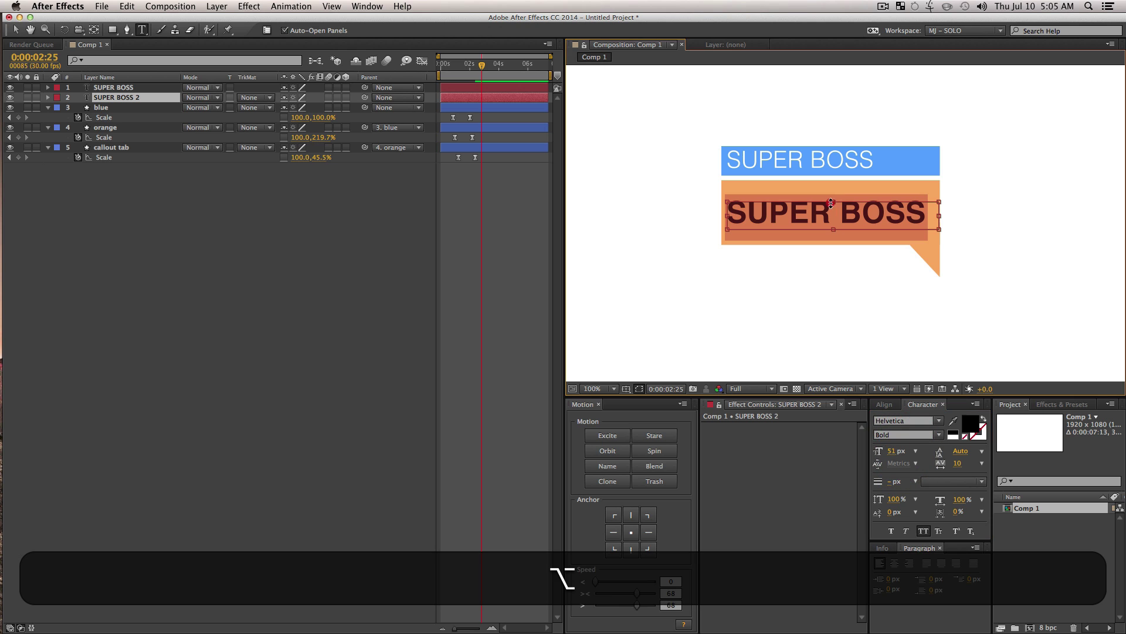
{"action": "left_click_drag", "start_coordinate": [831, 203], "coordinate": [831, 182]}
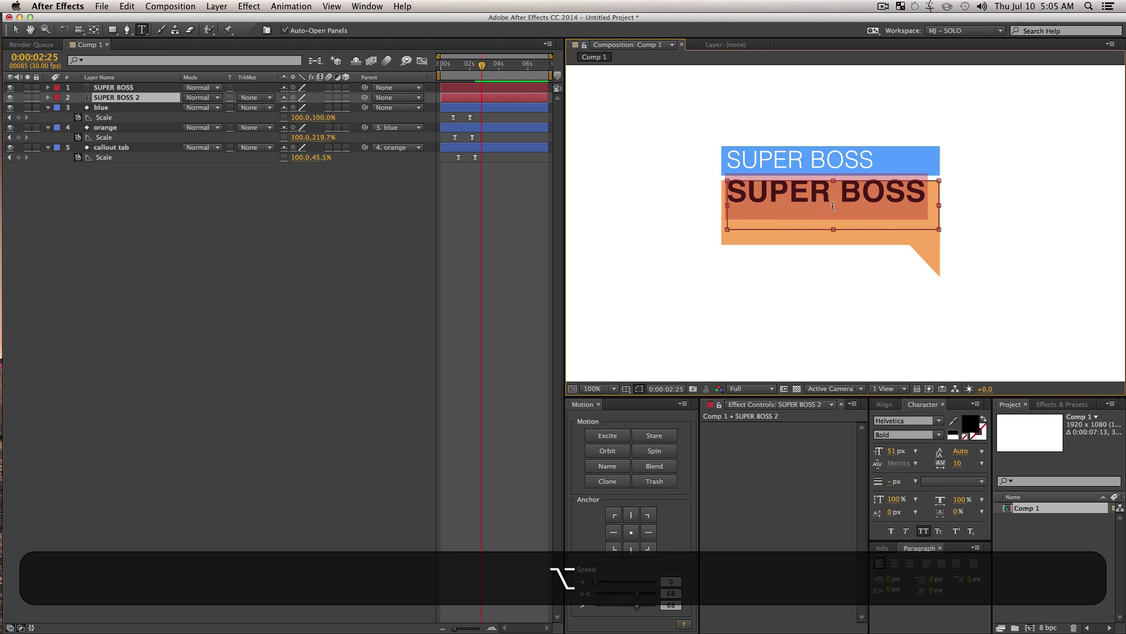
{"action": "left_click_drag", "start_coordinate": [891, 451], "coordinate": [943, 452]}
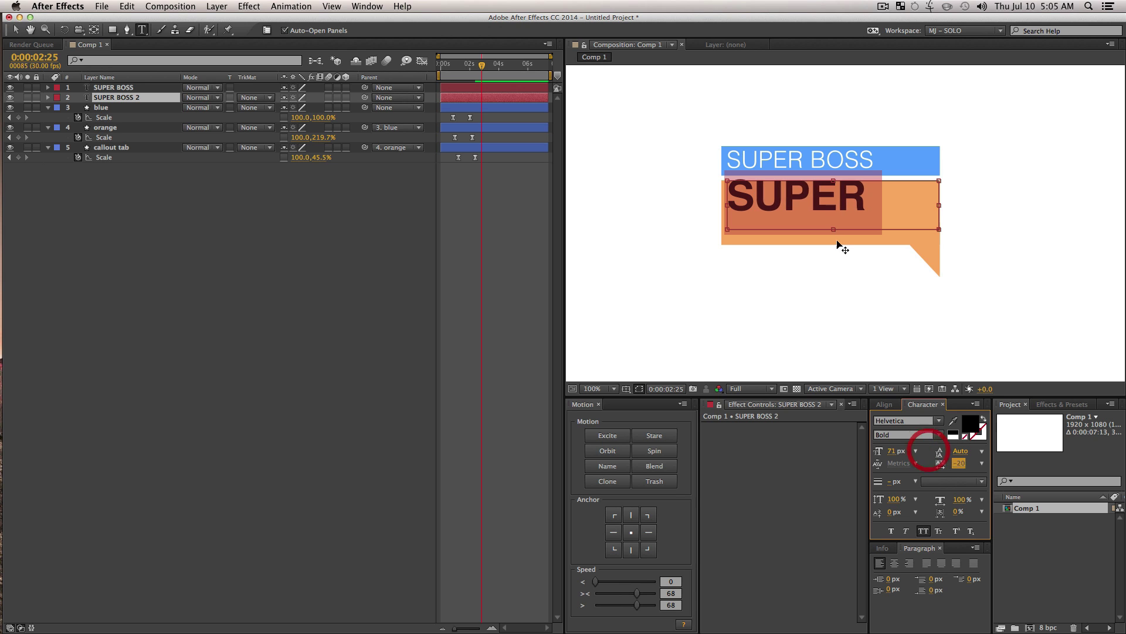
Retype the copy as 'FRESH++' and move it lower within the orange callout
{"action": "type", "text": "FRE BOSS"}
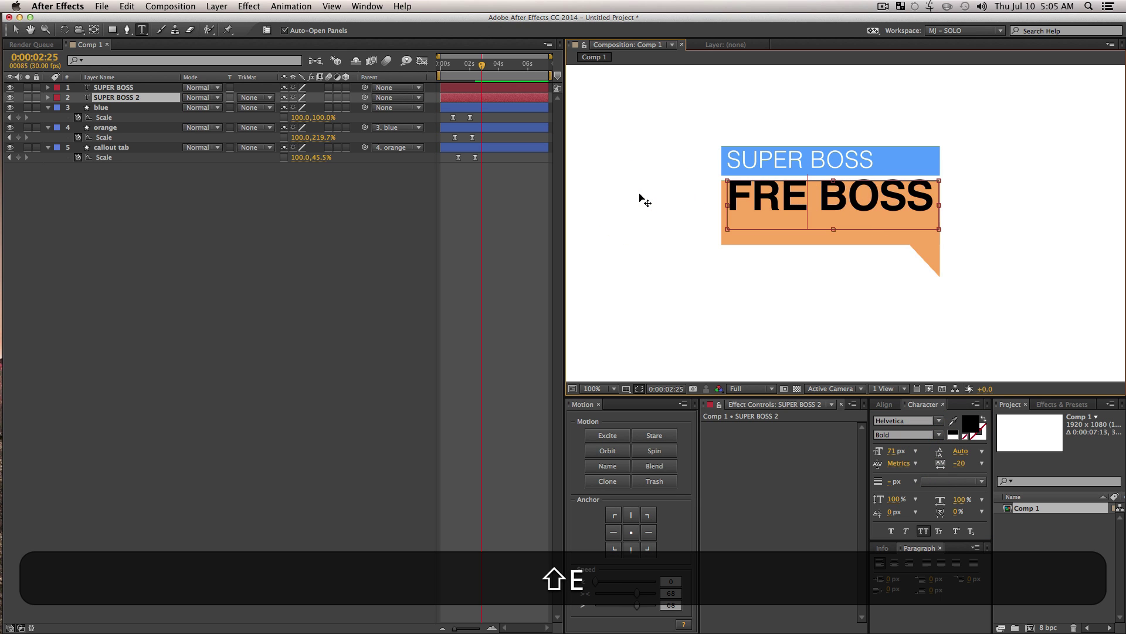
{"action": "key", "text": "shift+super+a"}
{"action": "type", "text": "ESH"}
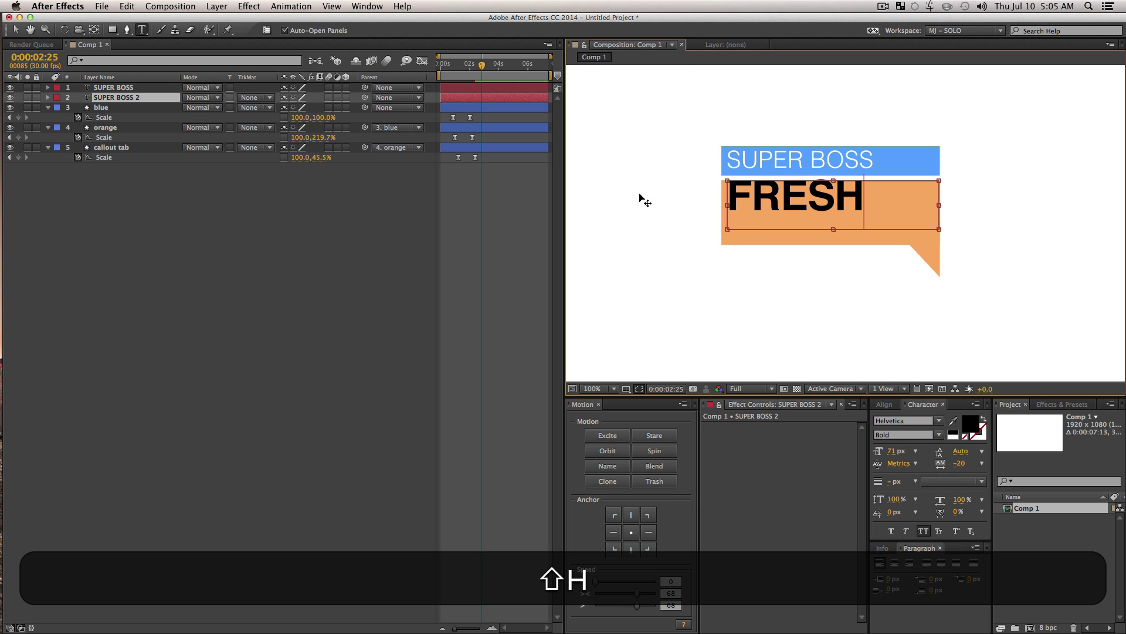
{"action": "type", "text": "++"}
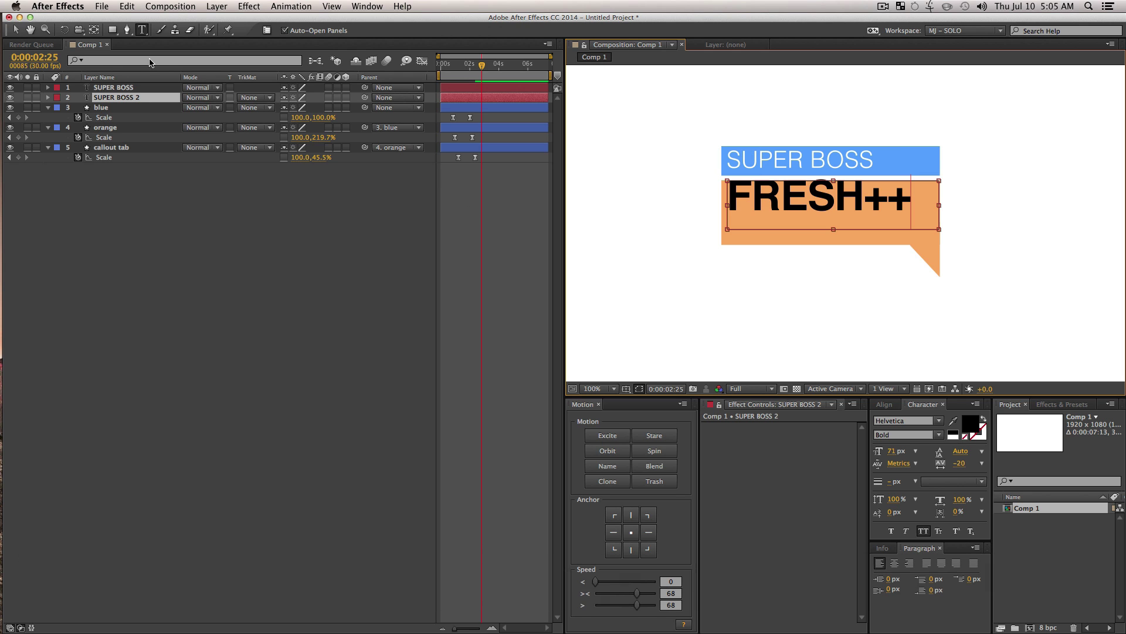
{"action": "left_click", "coordinate": [13, 30]}
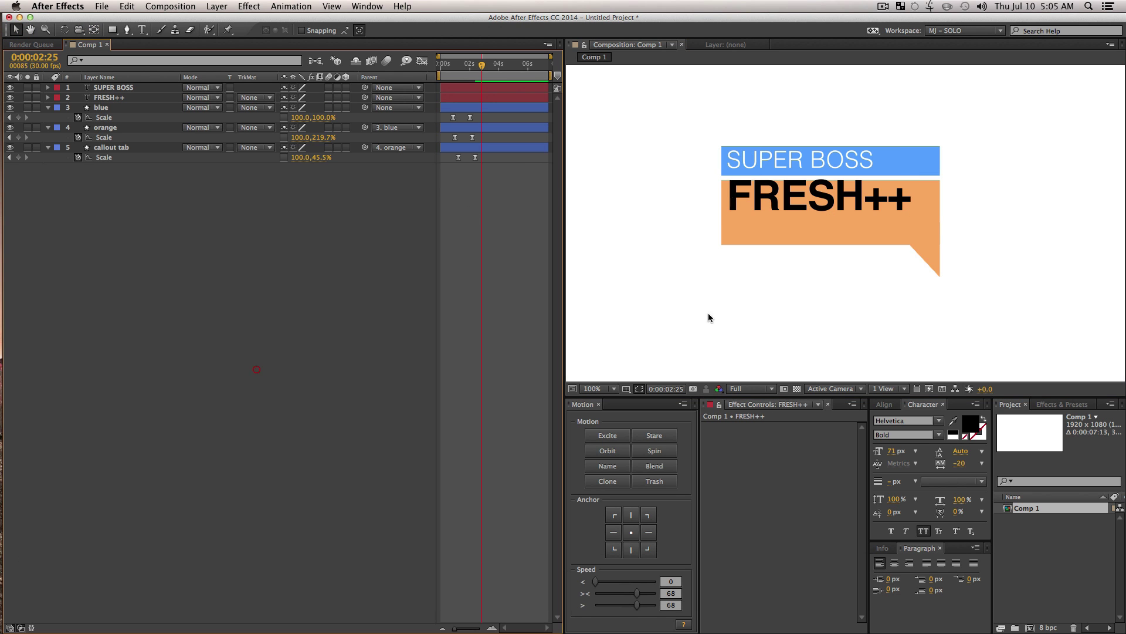
{"action": "mouse_move", "coordinate": [836, 207]}
{"action": "left_mouse_down"}
{"action": "mouse_move", "coordinate": [822, 216]}
{"action": "mouse_move", "coordinate": [836, 222]}
{"action": "left_mouse_up"}
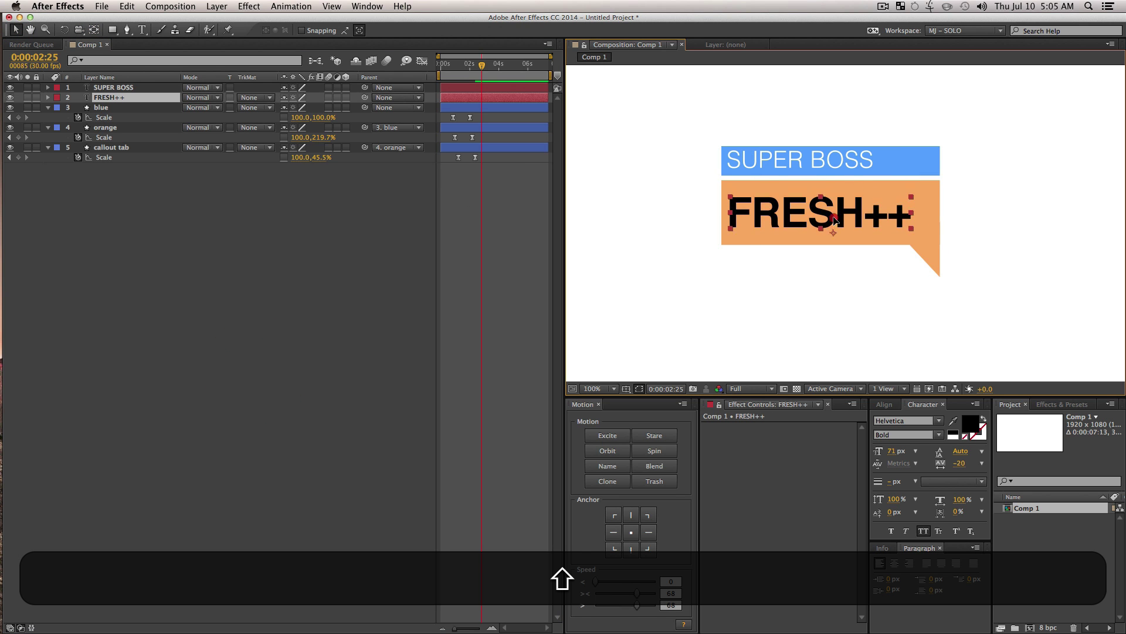
{"action": "left_click", "coordinate": [317, 352]}
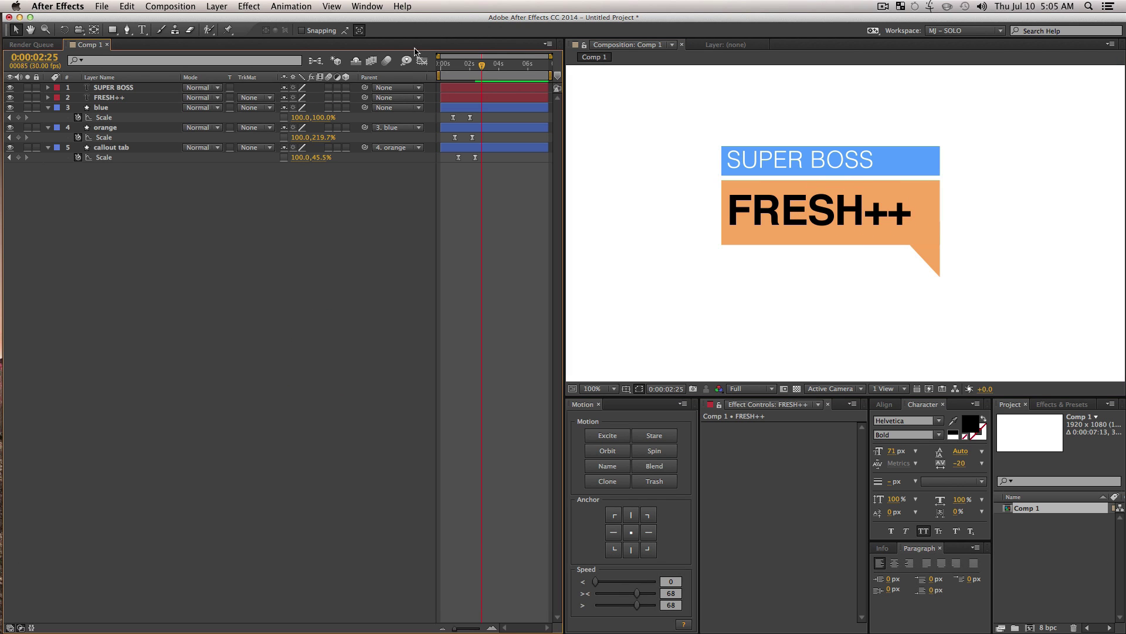
Duplicate the blue and orange shape layers and move the copies to the top of the stack
{"action": "left_click", "coordinate": [103, 108]}
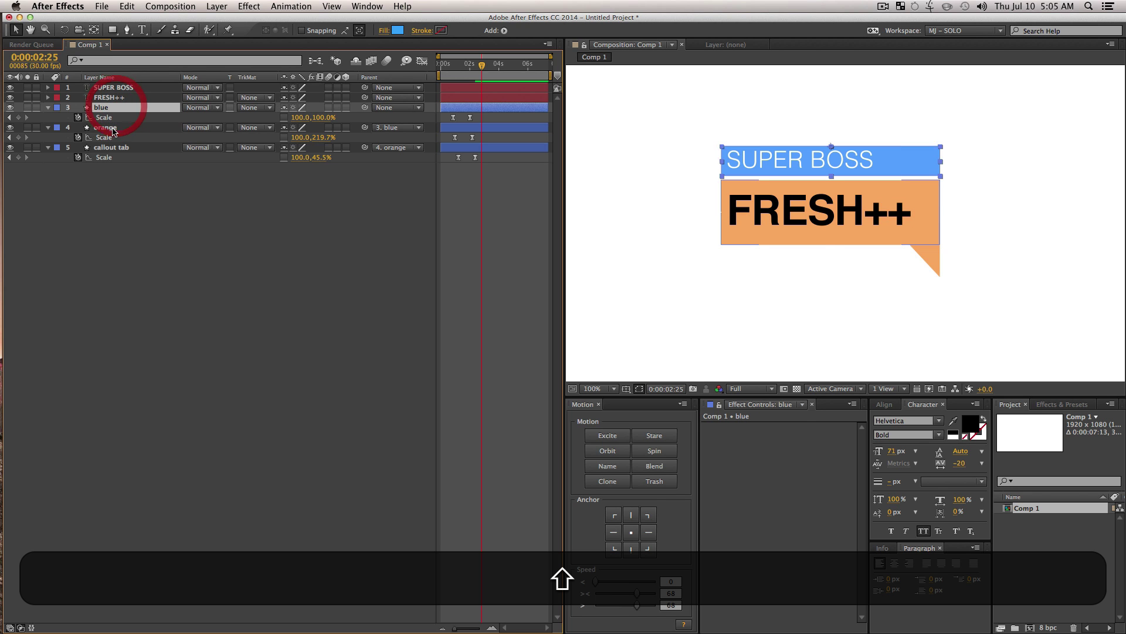
{"action": "left_click", "coordinate": [116, 128], "text": "shift"}
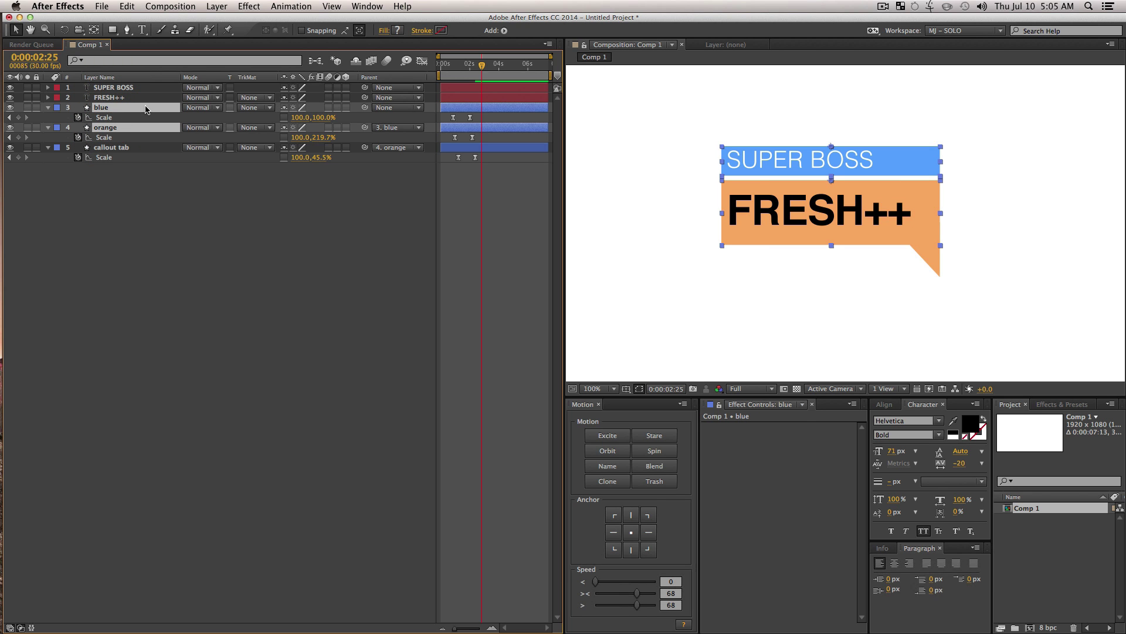
{"action": "key", "text": "super+d"}
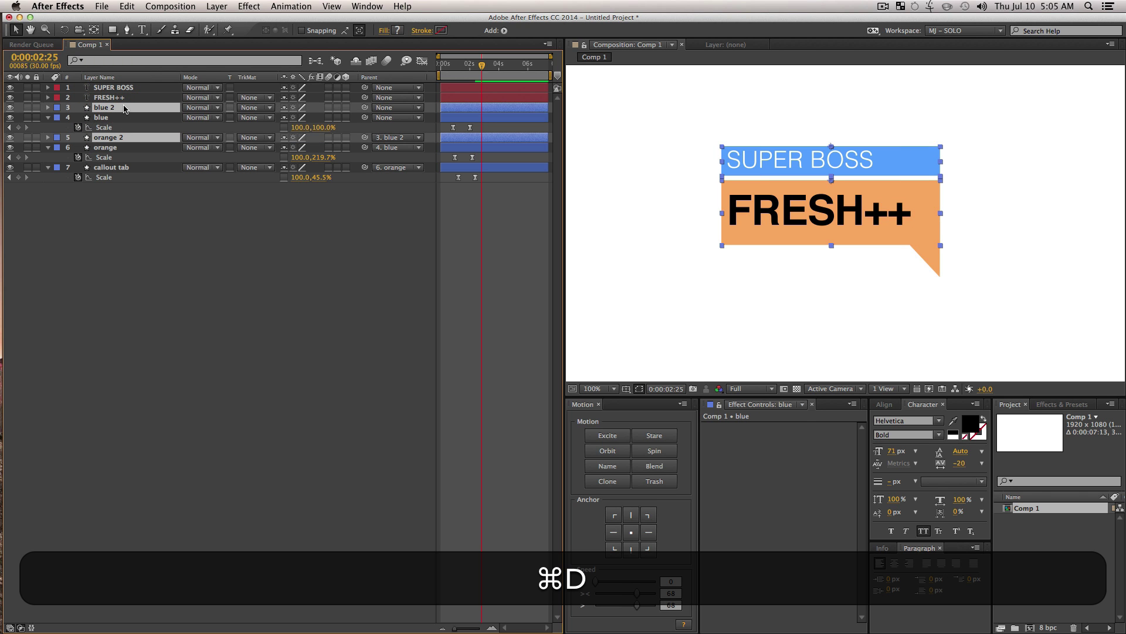
{"action": "mouse_move", "coordinate": [125, 108]}
{"action": "left_mouse_down"}
{"action": "mouse_move", "coordinate": [118, 84]}
{"action": "mouse_move", "coordinate": [120, 120]}
{"action": "left_mouse_up"}
{"action": "left_click", "coordinate": [171, 281]}
Set SUPER BOSS and FRESH++ to Alpha Matte track mattes, then preview from the start
{"action": "key", "text": "super+Up"}
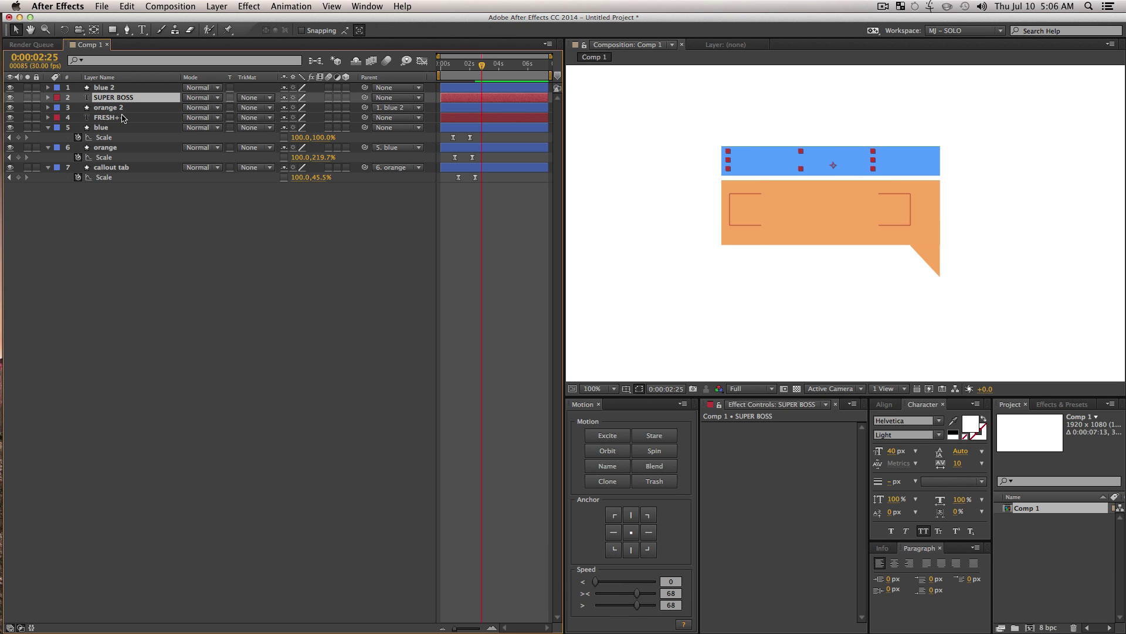
{"action": "left_click", "coordinate": [121, 117], "text": "super"}
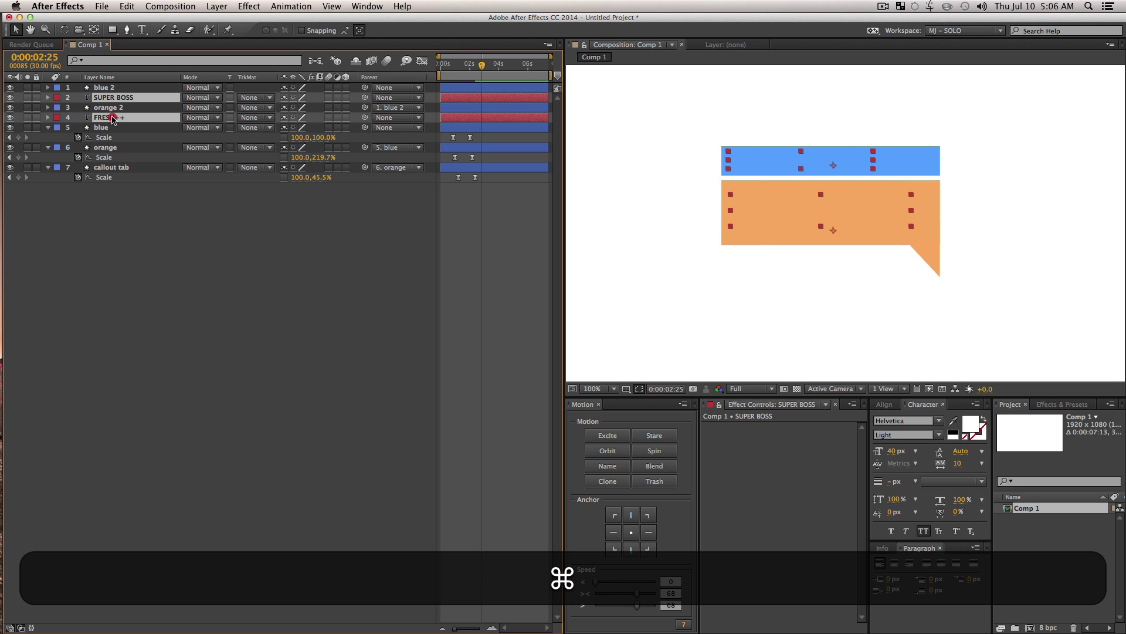
{"action": "left_click", "coordinate": [252, 118]}
{"action": "left_click", "coordinate": [276, 148]}
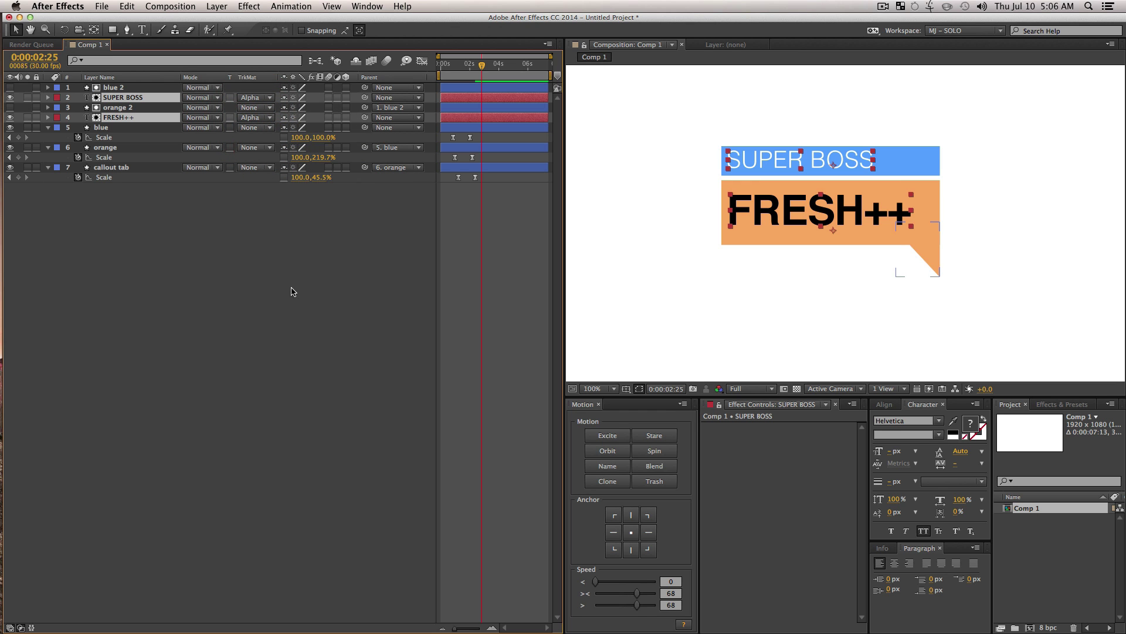
{"action": "left_click", "coordinate": [311, 324]}
{"action": "left_click", "coordinate": [448, 68]}
{"action": "key", "text": "space"}
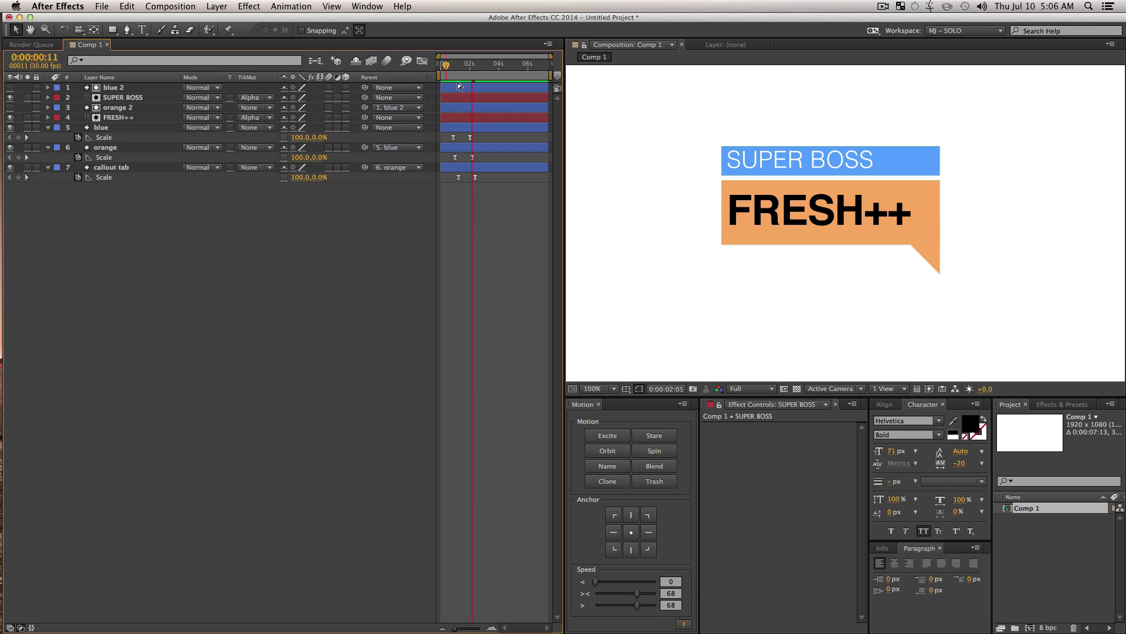
Key Position on SUPER BOSS and FRESH++ at 2:10 and lower both lines at 1:03
{"action": "left_click", "coordinate": [125, 118], "text": "super"}
{"action": "left_click", "coordinate": [133, 98], "text": "super"}
{"action": "key", "text": "p"}
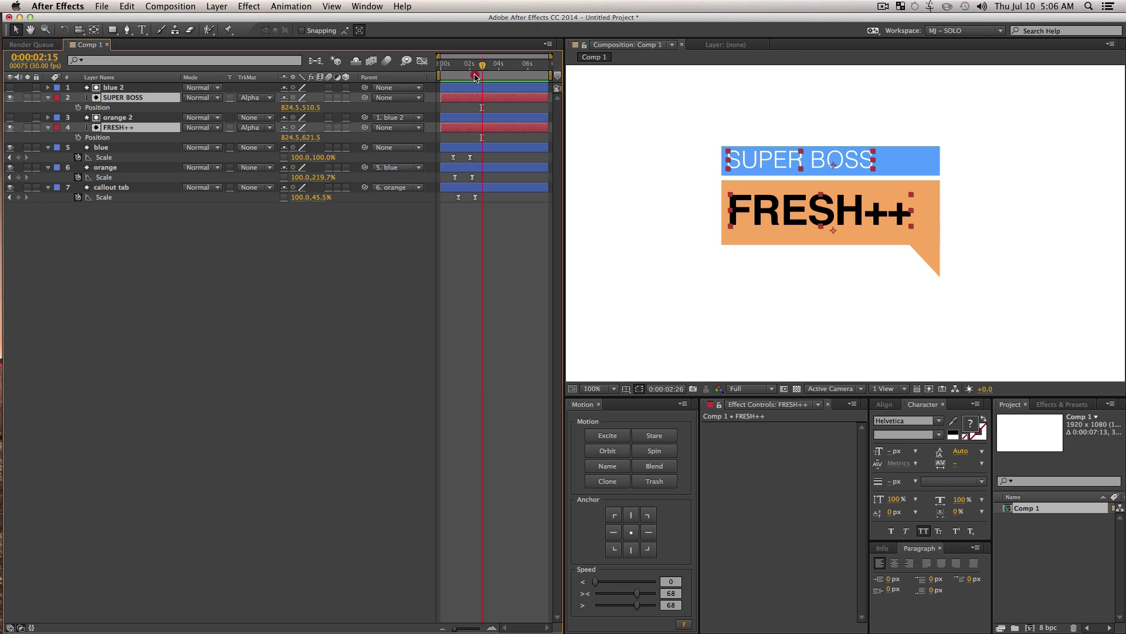
{"action": "left_click_drag", "start_coordinate": [468, 77], "coordinate": [472, 82]}
{"action": "left_click", "coordinate": [78, 107]}
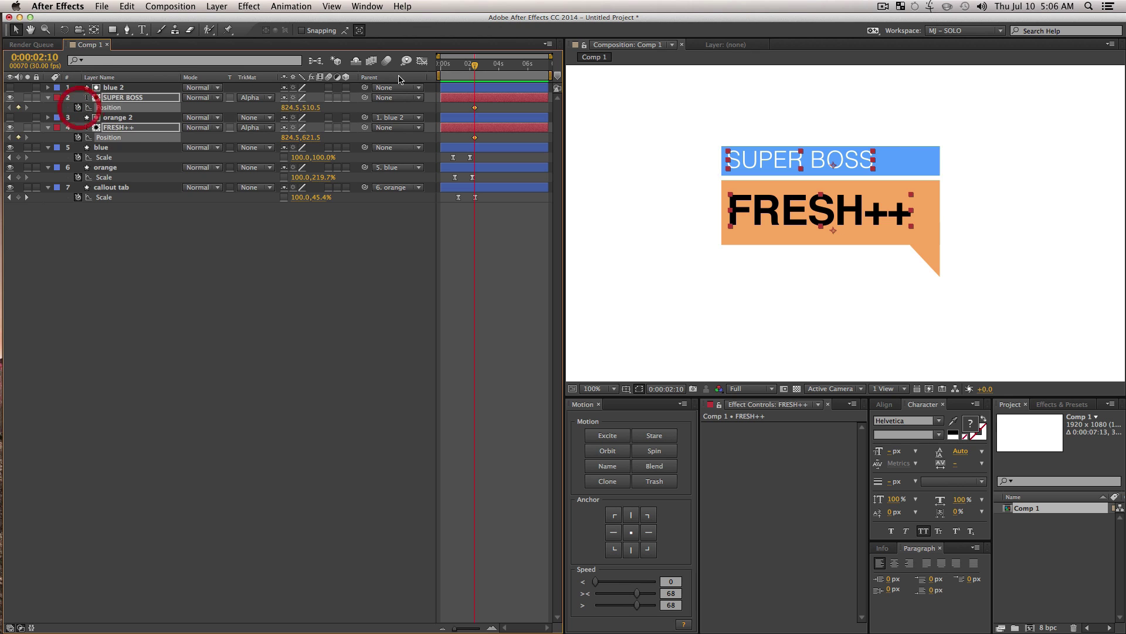
{"action": "left_click", "coordinate": [457, 63]}
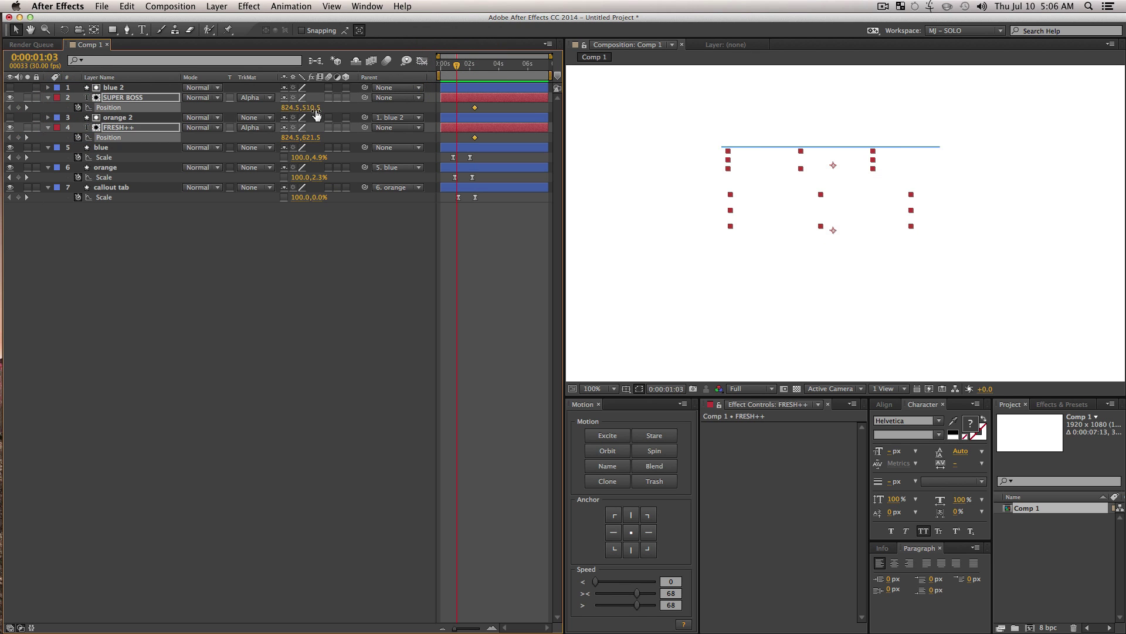
{"action": "left_click_drag", "start_coordinate": [312, 108], "coordinate": [329, 110]}
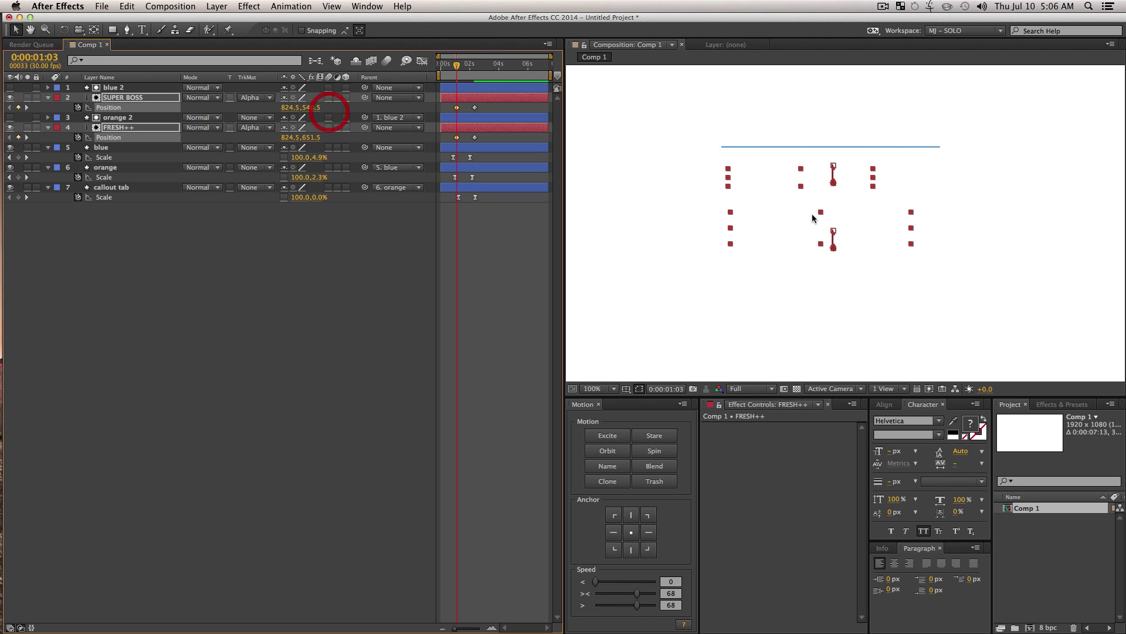
Ease all four Position keyframes with Speed and preview the rise from the start
{"action": "left_click_drag", "start_coordinate": [493, 141], "coordinate": [449, 77]}
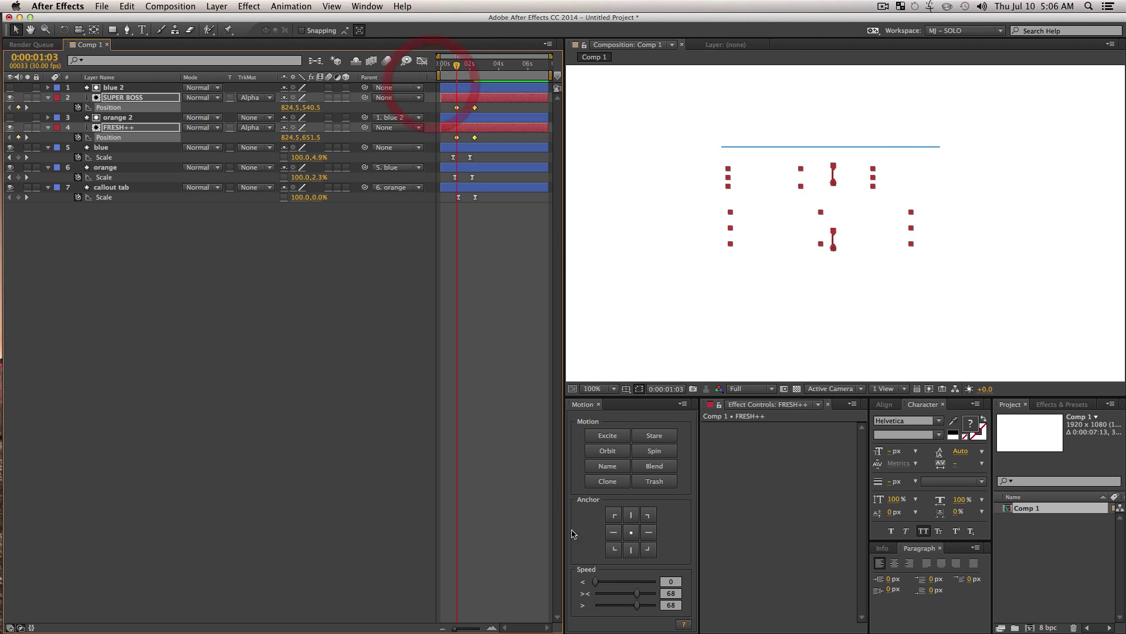
{"action": "mouse_move", "coordinate": [637, 593]}
{"action": "left_mouse_down"}
{"action": "mouse_move", "coordinate": [623, 593]}
{"action": "mouse_move", "coordinate": [643, 605]}
{"action": "left_mouse_up"}
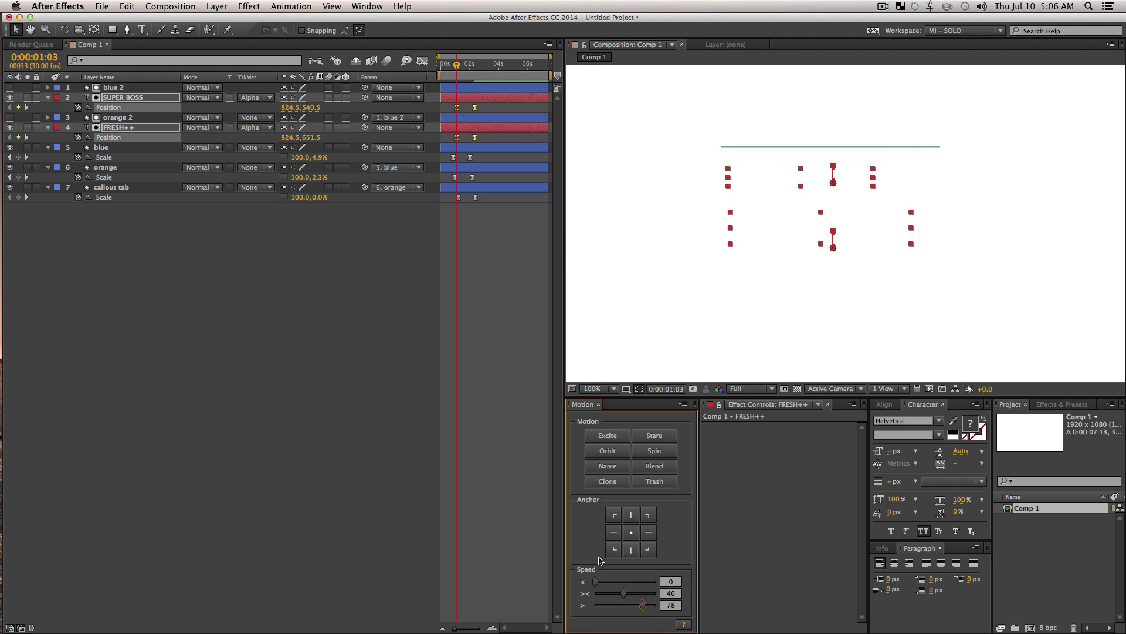
{"action": "left_click", "coordinate": [314, 246]}
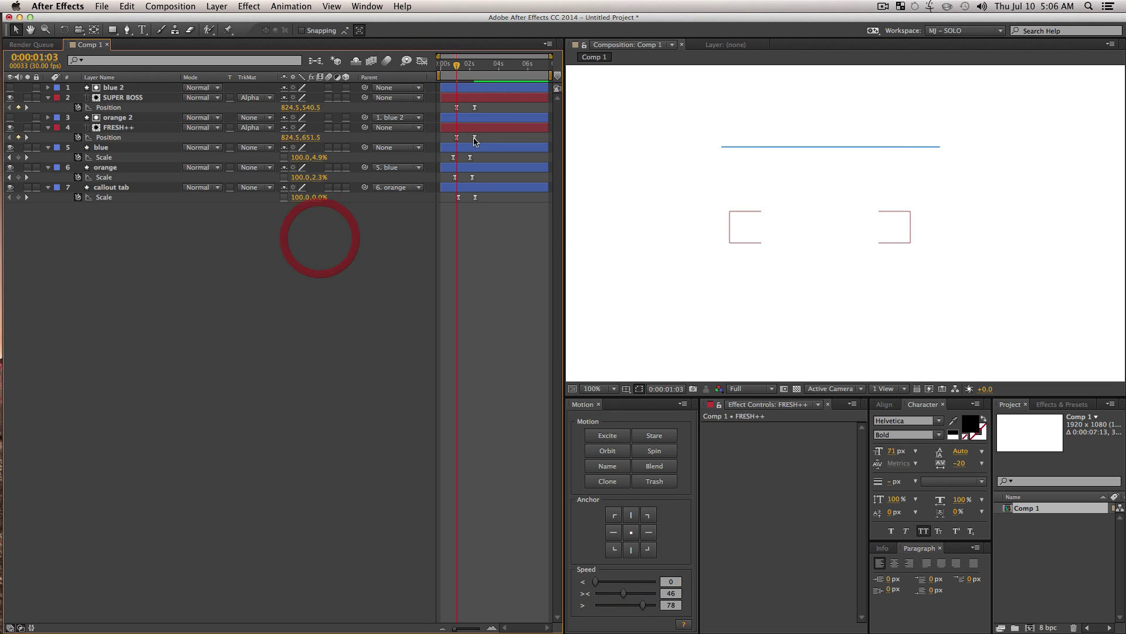
{"action": "left_click", "coordinate": [474, 137]}
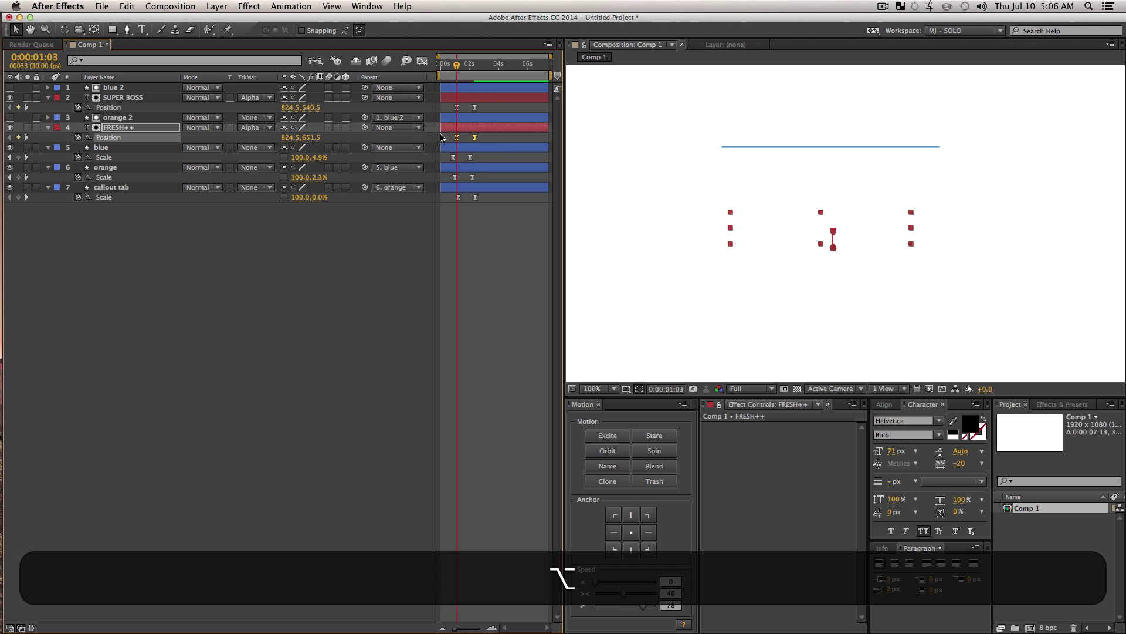
{"action": "left_click", "coordinate": [366, 341]}
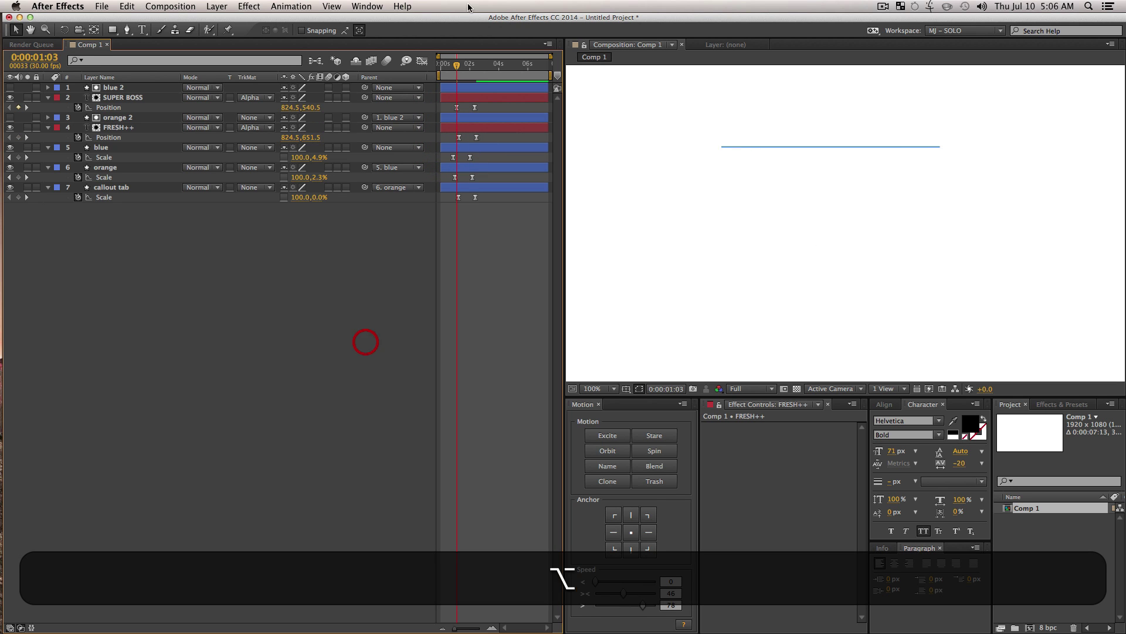
{"action": "key", "text": "Home"}
{"action": "key", "text": "space"}
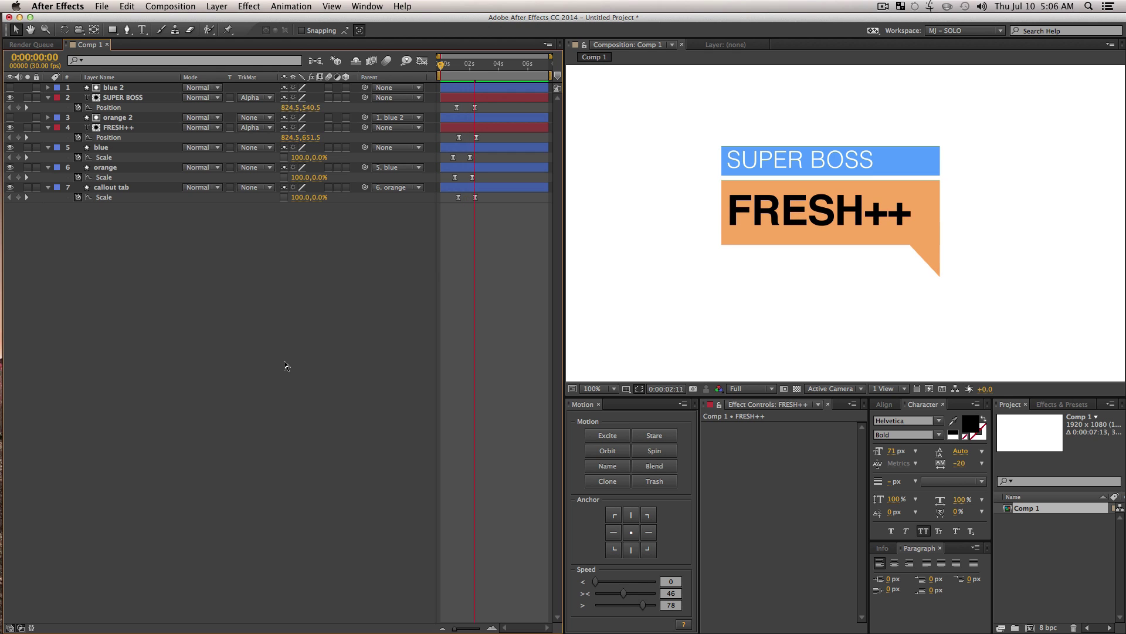
{"action": "key", "text": "space"}
Duplicate the orange and blue shapes and send the copies, blue 3 and orange 3, to the bottom
{"action": "left_click", "coordinate": [229, 263]}
{"action": "left_click", "coordinate": [881, 6]}
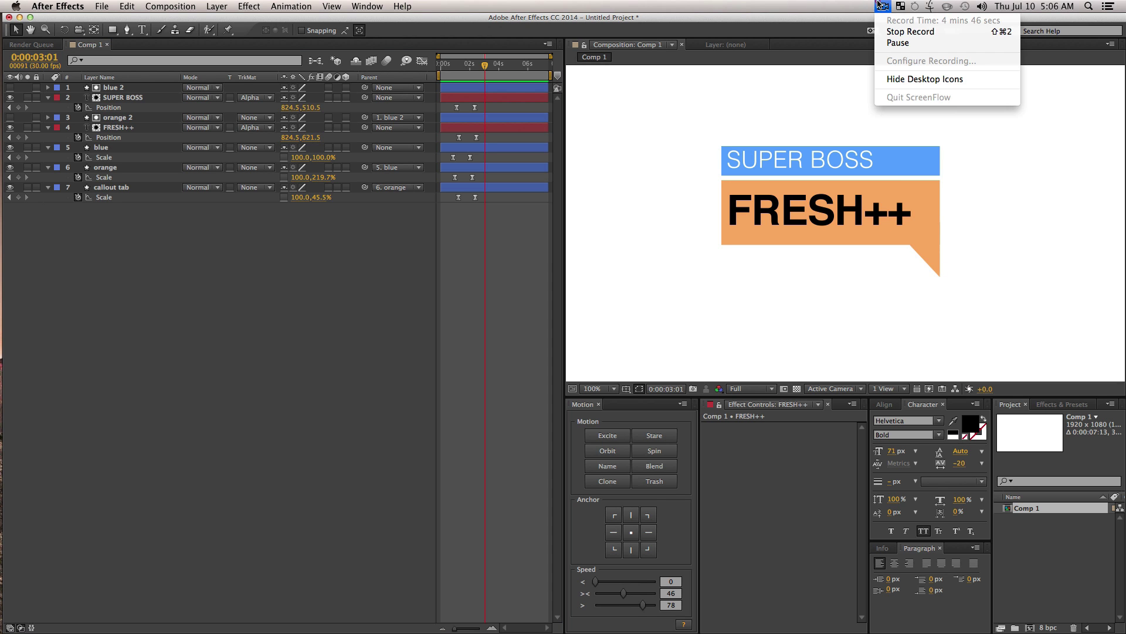
{"action": "left_click", "coordinate": [294, 261]}
{"action": "left_click", "coordinate": [108, 168]}
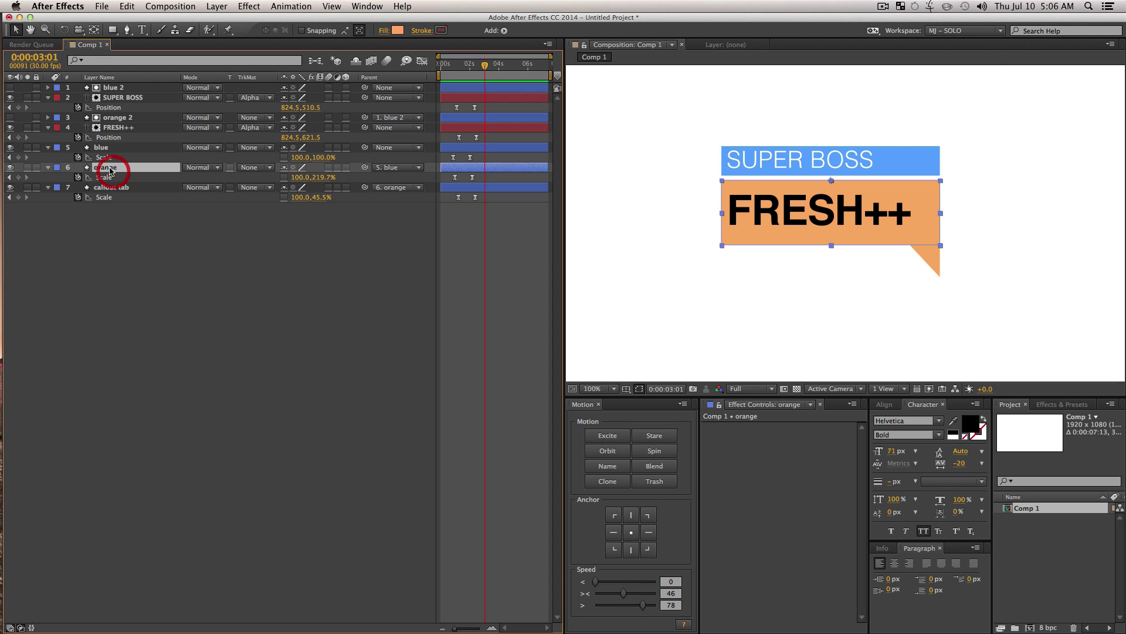
{"action": "left_click", "coordinate": [104, 149], "text": "shift"}
{"action": "key", "text": "super+d"}
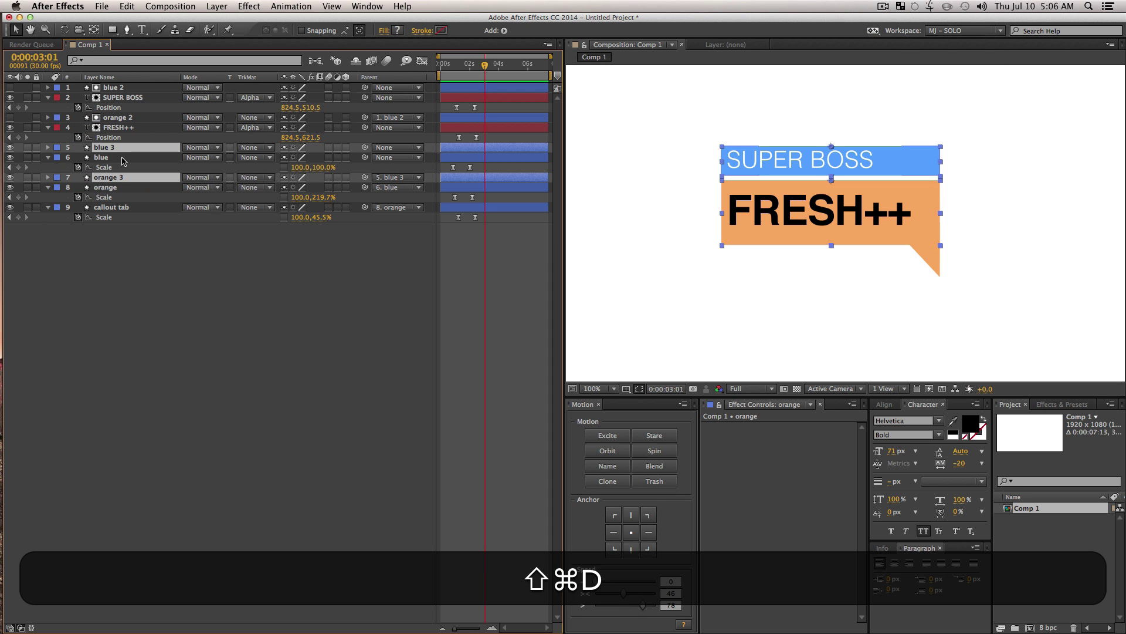
{"action": "key", "text": "super+shift+bracketleft"}
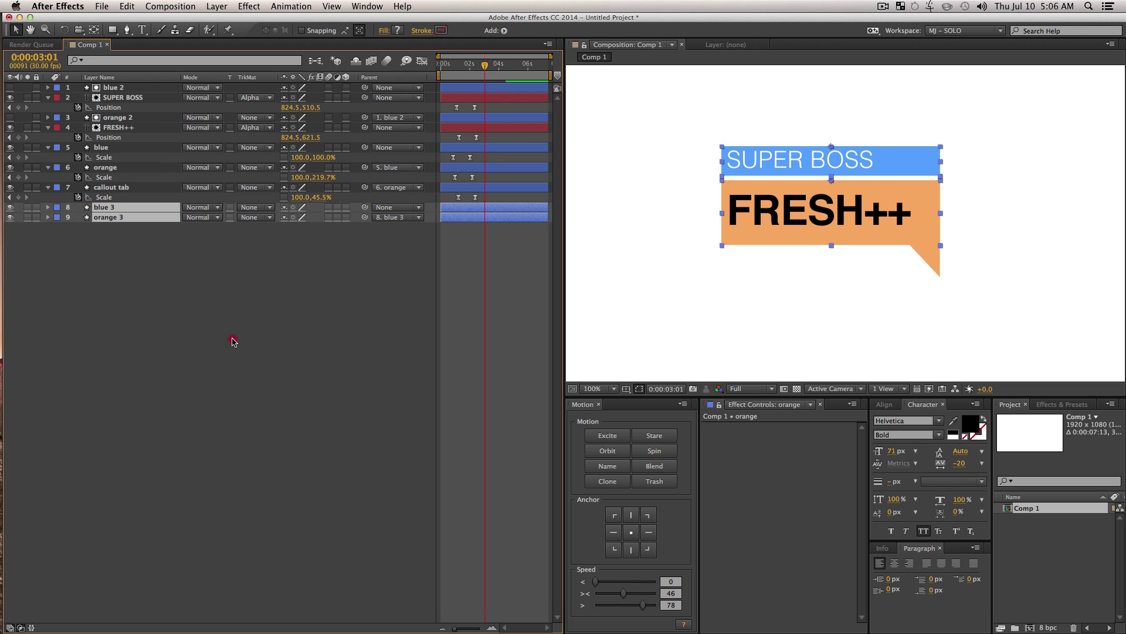
{"action": "left_click", "coordinate": [231, 339]}
Recolour the blue 3 layer's fill to a muted tan
{"action": "left_click", "coordinate": [129, 208]}
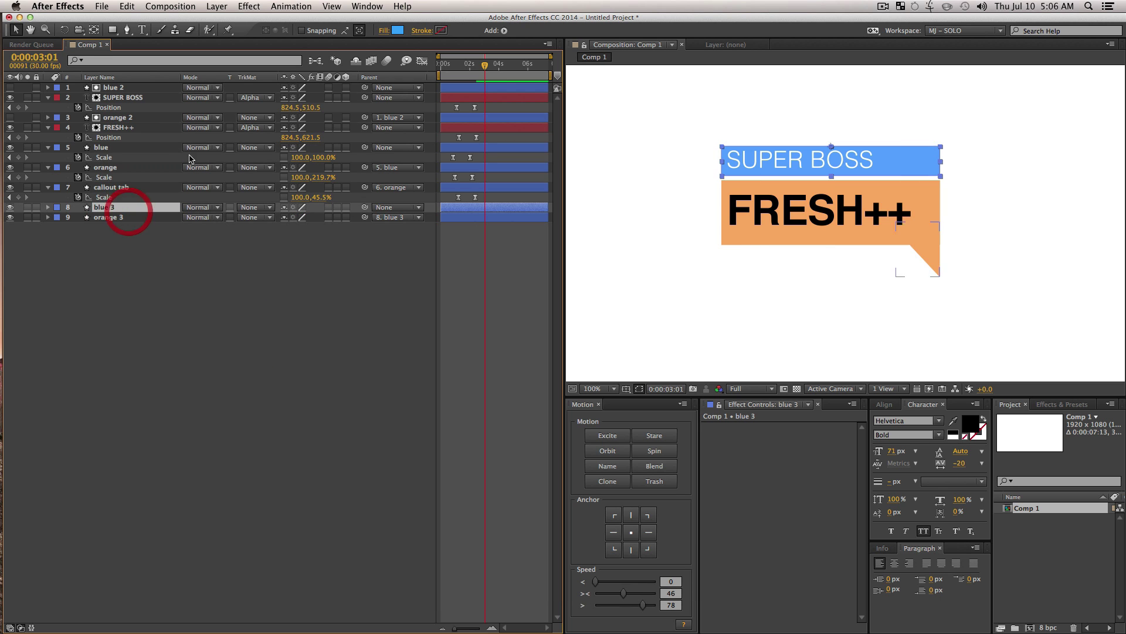
{"action": "left_click", "coordinate": [397, 31]}
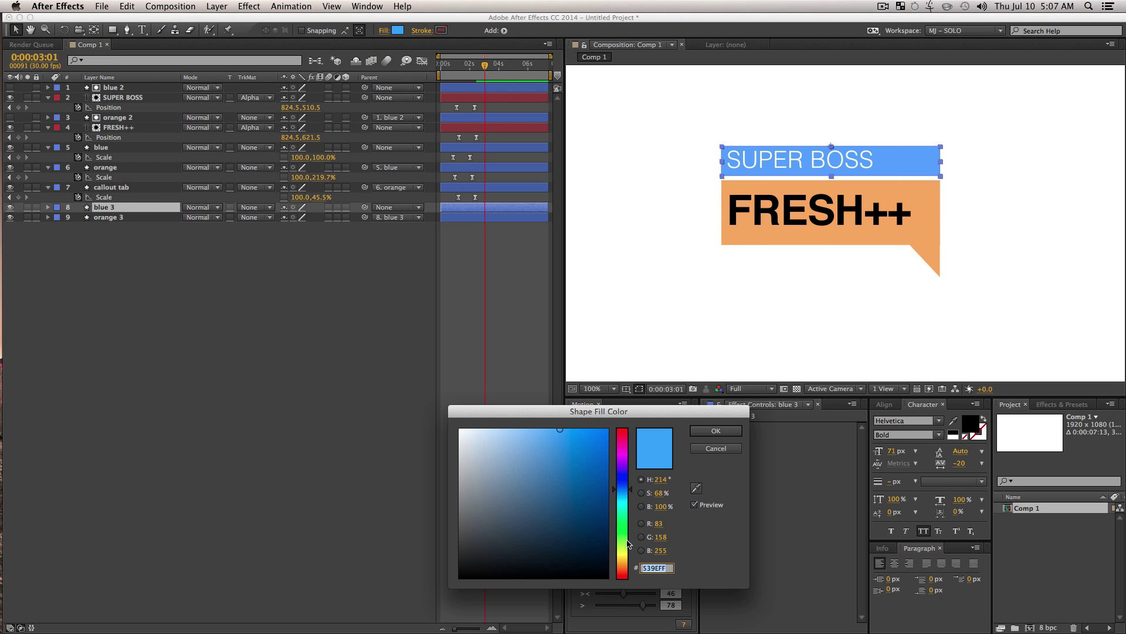
{"action": "left_click_drag", "start_coordinate": [628, 543], "coordinate": [623, 567]}
{"action": "mouse_move", "coordinate": [584, 495]}
{"action": "left_mouse_down"}
{"action": "mouse_move", "coordinate": [516, 568]}
{"action": "mouse_move", "coordinate": [551, 522]}
{"action": "mouse_move", "coordinate": [505, 473]}
{"action": "mouse_move", "coordinate": [531, 455]}
{"action": "left_mouse_up"}
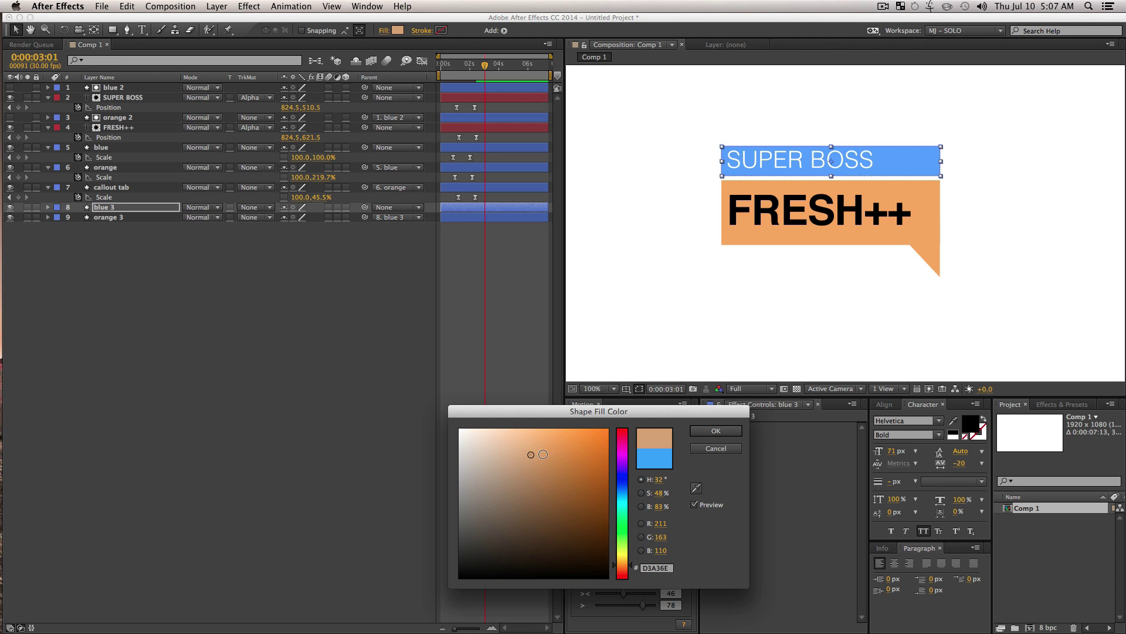
{"action": "left_click", "coordinate": [715, 430]}
{"action": "left_click", "coordinate": [223, 258]}
Recolour the orange 3 layer's fill to purple
{"action": "left_click", "coordinate": [118, 222]}
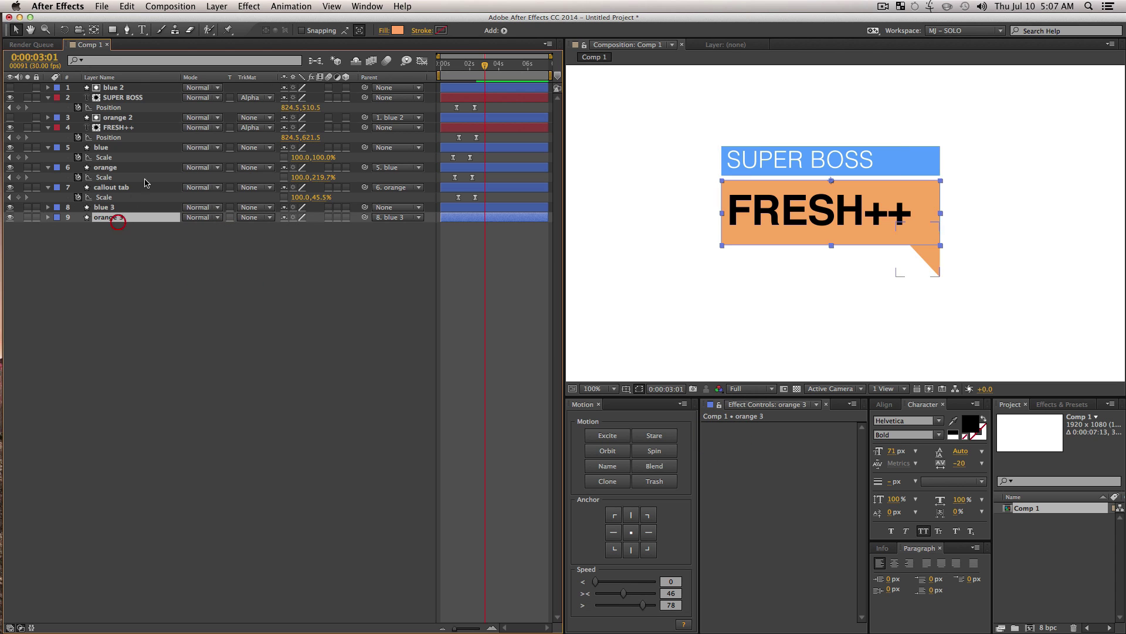
{"action": "left_click", "coordinate": [397, 31]}
{"action": "left_click_drag", "start_coordinate": [622, 566], "coordinate": [622, 464]}
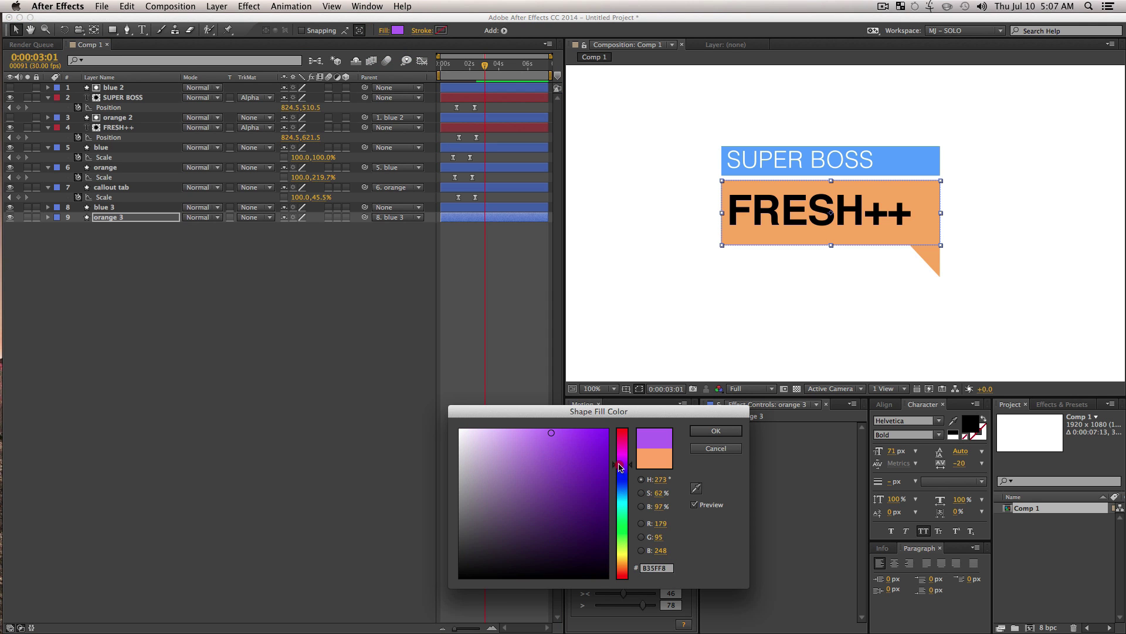
{"action": "left_click", "coordinate": [571, 443]}
{"action": "left_click", "coordinate": [715, 431]}
{"action": "left_click", "coordinate": [206, 306]}
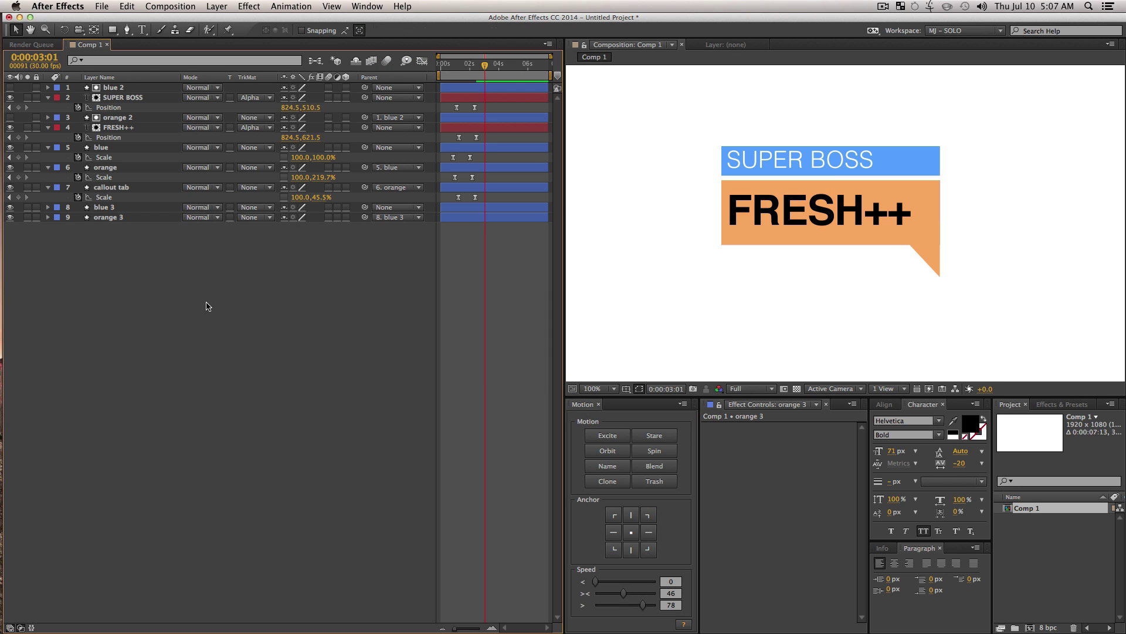
{"action": "left_click", "coordinate": [124, 218]}
Preview the staggered wipes from near the start with blue 3 and orange 3 selected
{"action": "left_click", "coordinate": [125, 207], "text": "shift"}
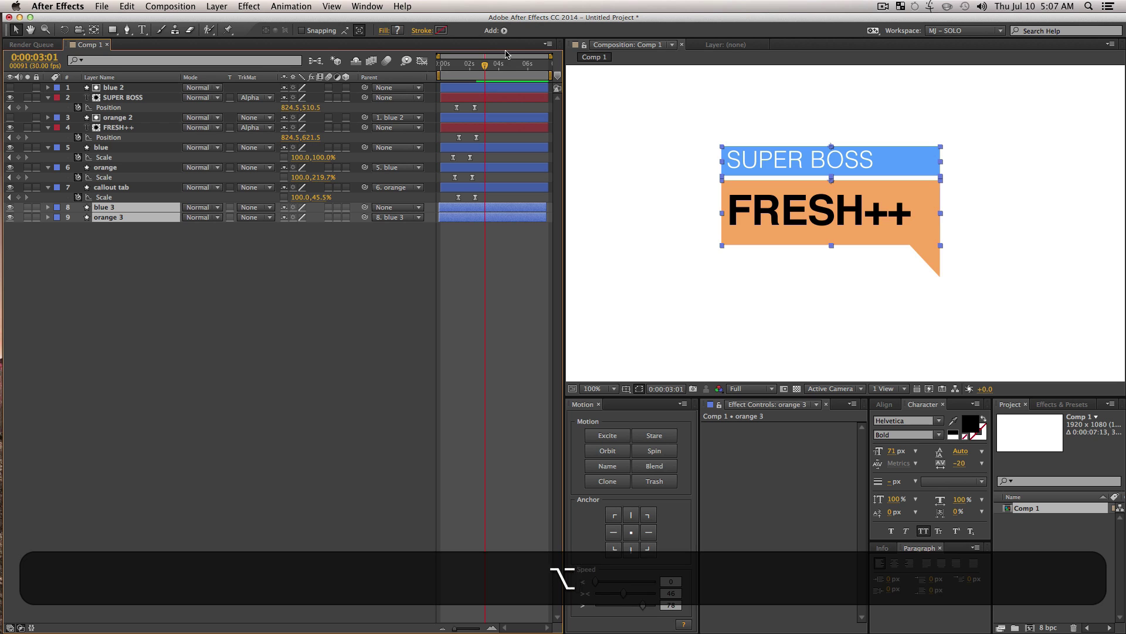
{"action": "left_click_drag", "start_coordinate": [457, 65], "coordinate": [444, 70]}
{"action": "key", "text": "space"}
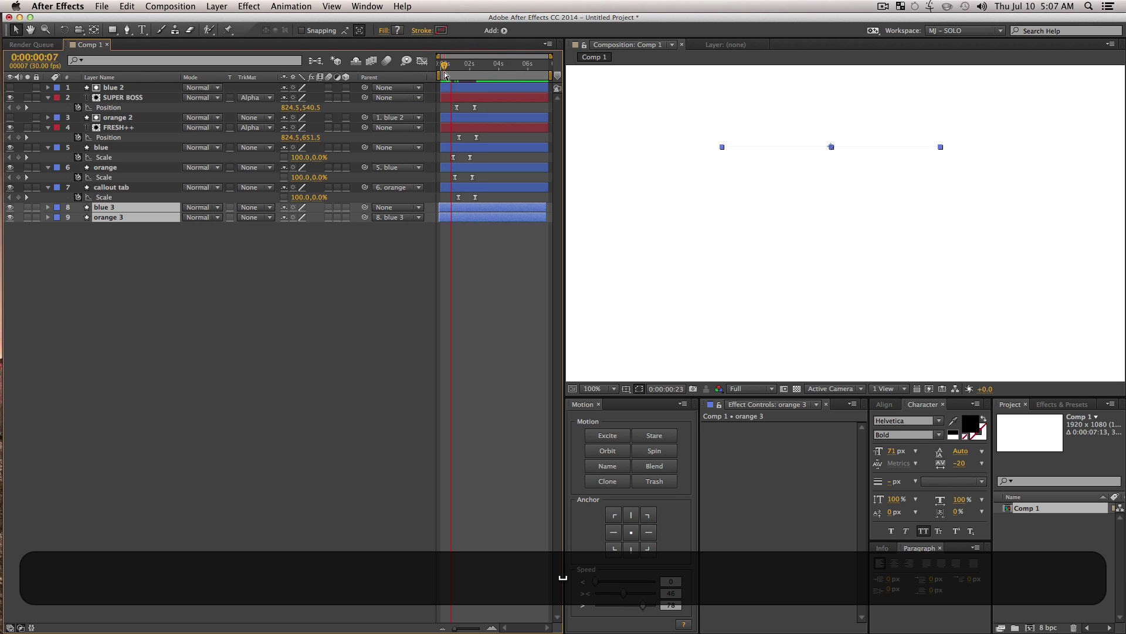
{"action": "left_click", "coordinate": [148, 372]}
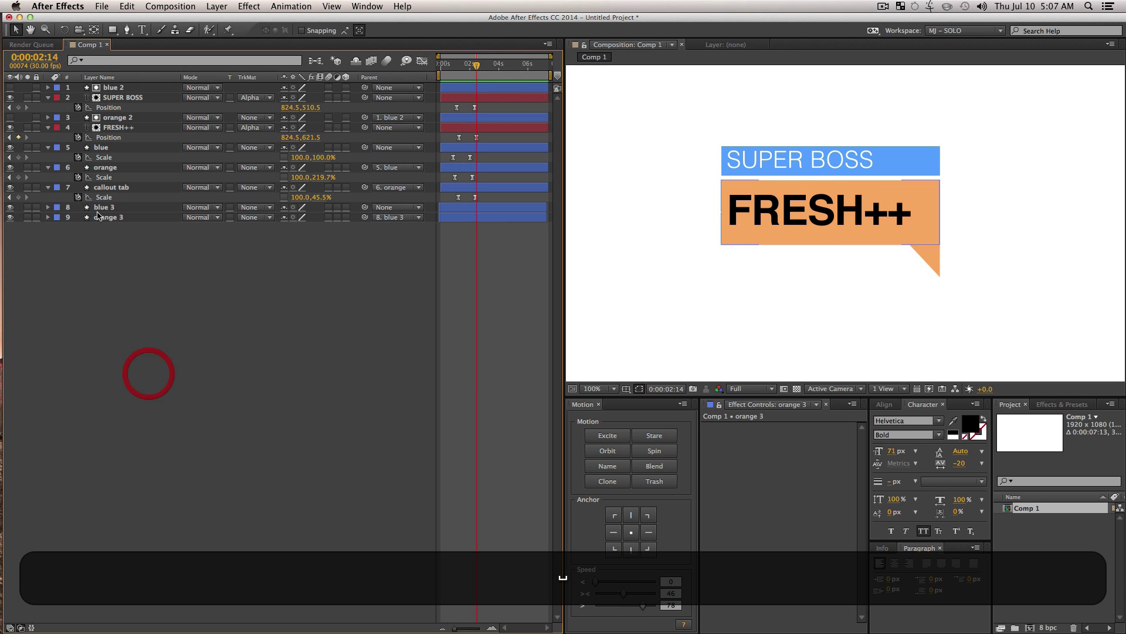
Change blue 3's fill to dark purple #371143, then go to 0:00:00:15
{"action": "left_click", "coordinate": [103, 207]}
{"action": "left_click", "coordinate": [398, 30]}
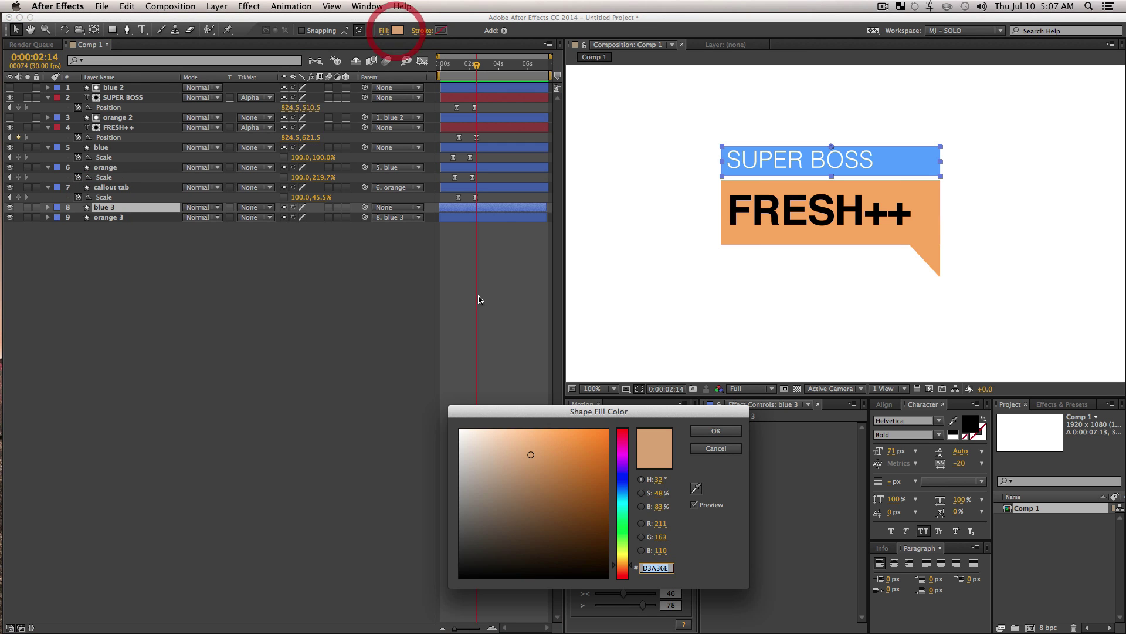
{"action": "left_click_drag", "start_coordinate": [620, 516], "coordinate": [558, 530]}
{"action": "left_click", "coordinate": [576, 446]}
{"action": "left_click", "coordinate": [707, 431]}
{"action": "left_click", "coordinate": [352, 395]}
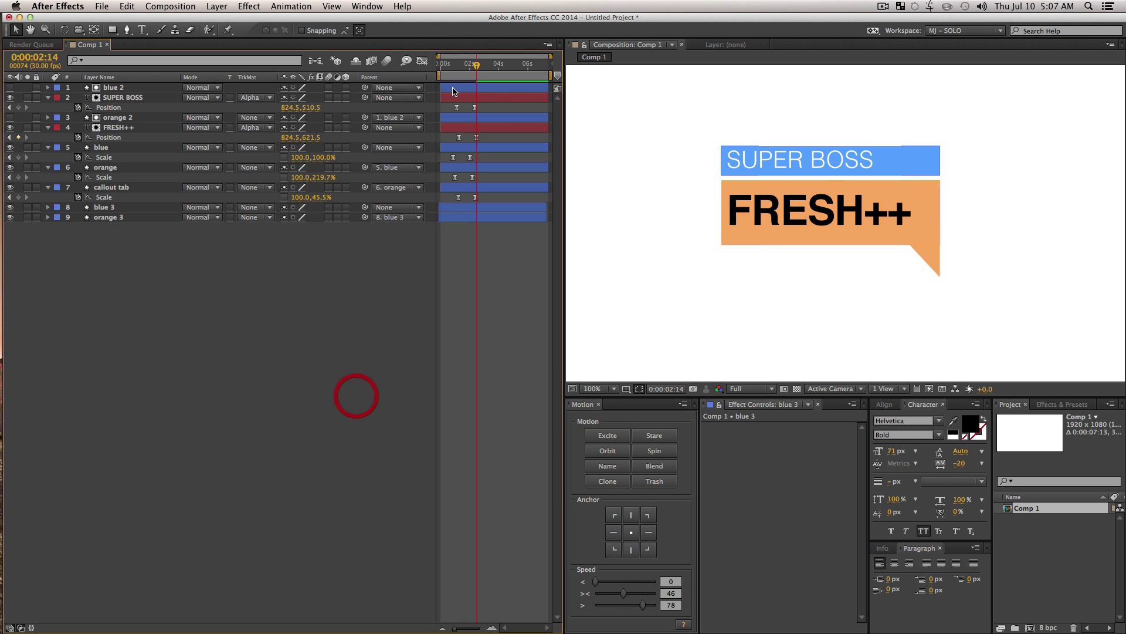
{"action": "left_click", "coordinate": [448, 67]}
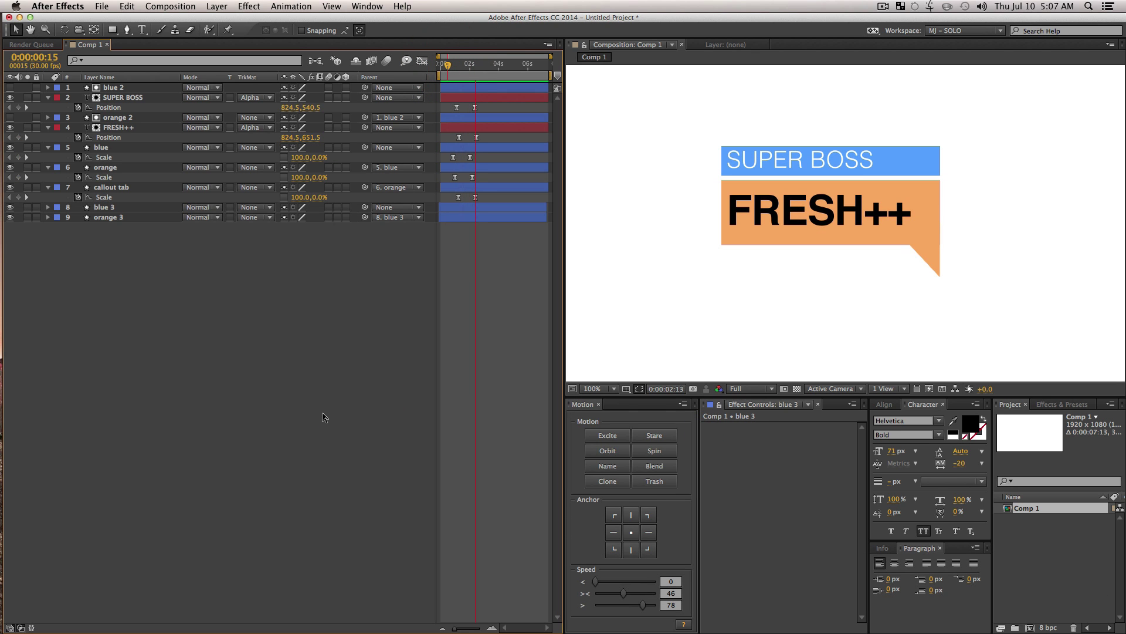
Pre-compose all nine lower-third layers into a new composition named FRESH_+
{"action": "key", "text": "space"}
{"action": "left_click_drag", "start_coordinate": [183, 330], "coordinate": [23, 85]}
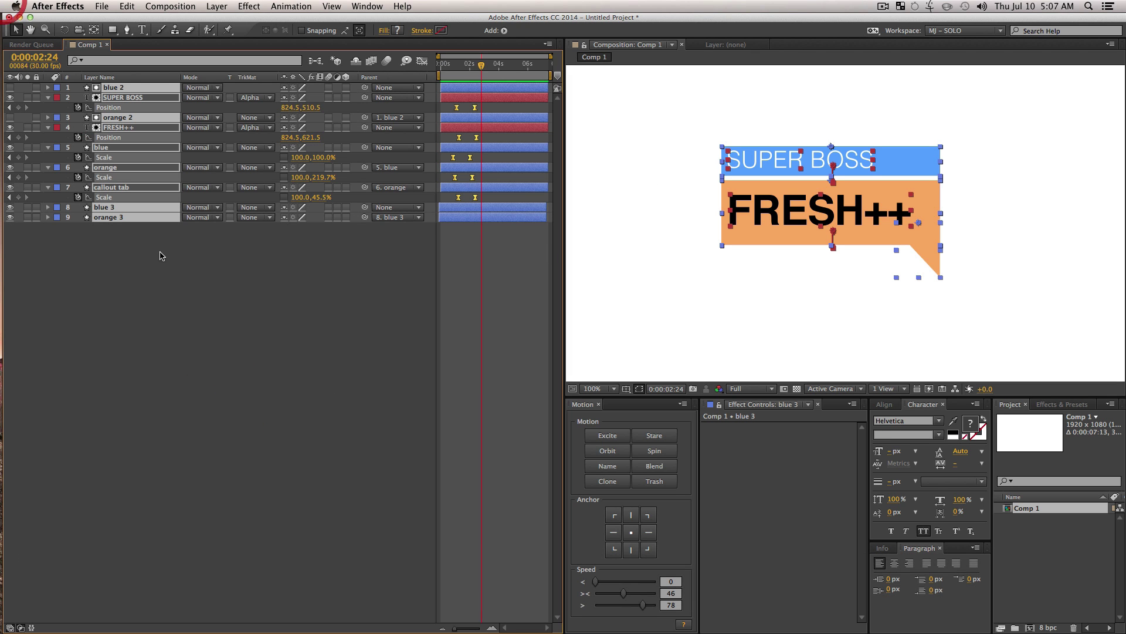
{"action": "key", "text": "shift"}
{"action": "key", "text": "shift+super+c"}
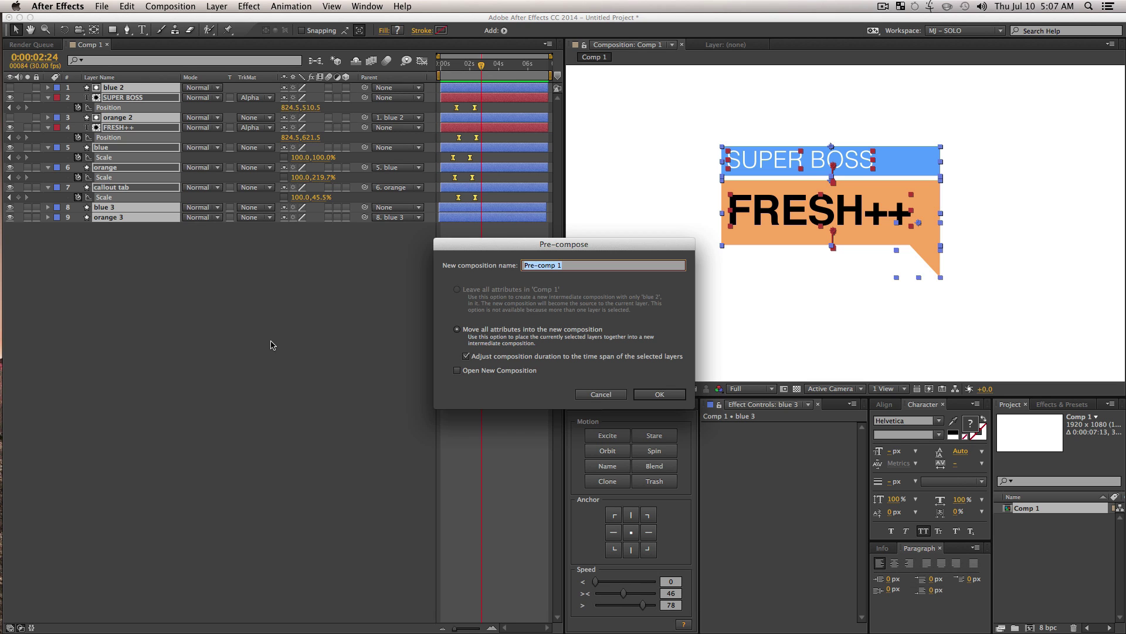
{"action": "type", "text": "S"}
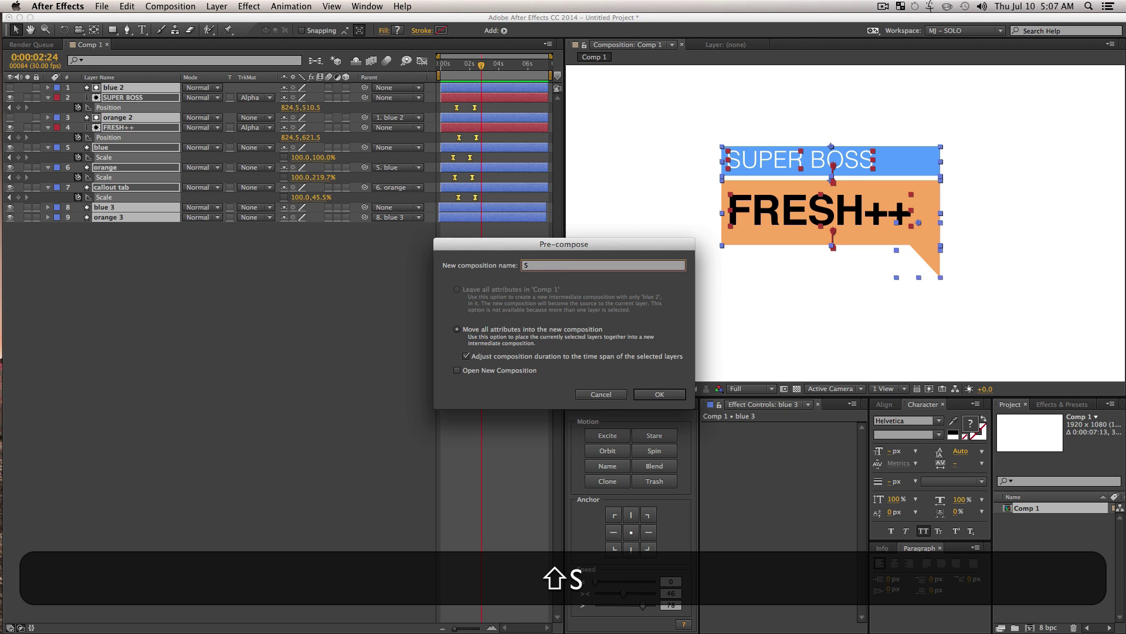
{"action": "key", "text": "BackSpace"}
{"action": "type", "text": "FRESH_+"}
{"action": "key", "text": "shift+Return"}
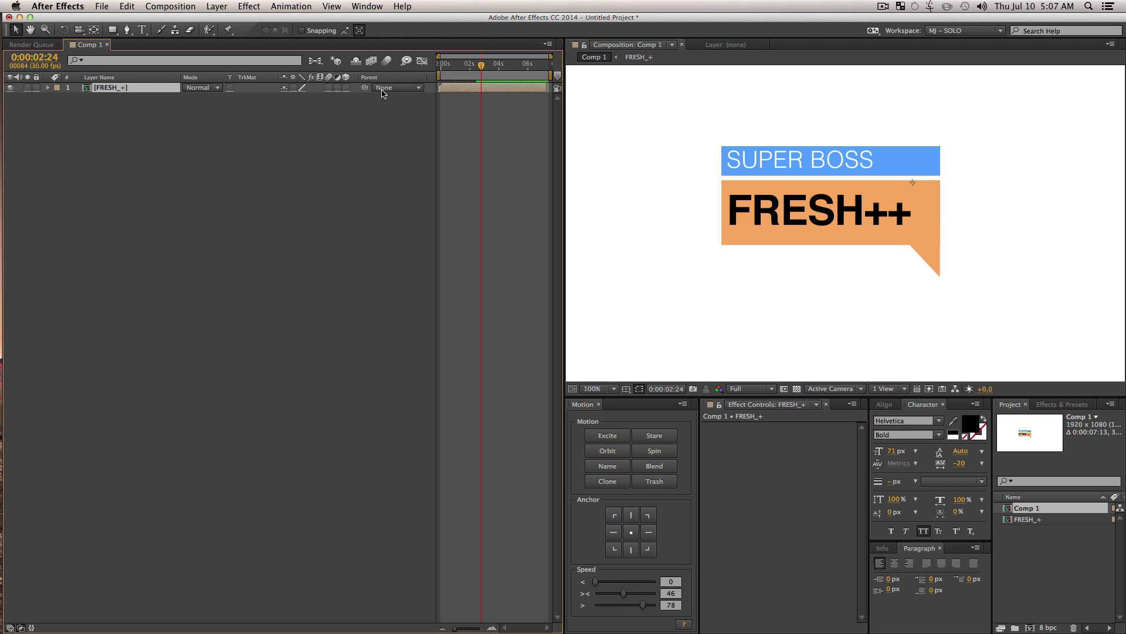
Trim FRESH_+ at the current time, add a time-reversed copy starting at about 2s, and preview
{"action": "key", "text": "alt+bracketright"}
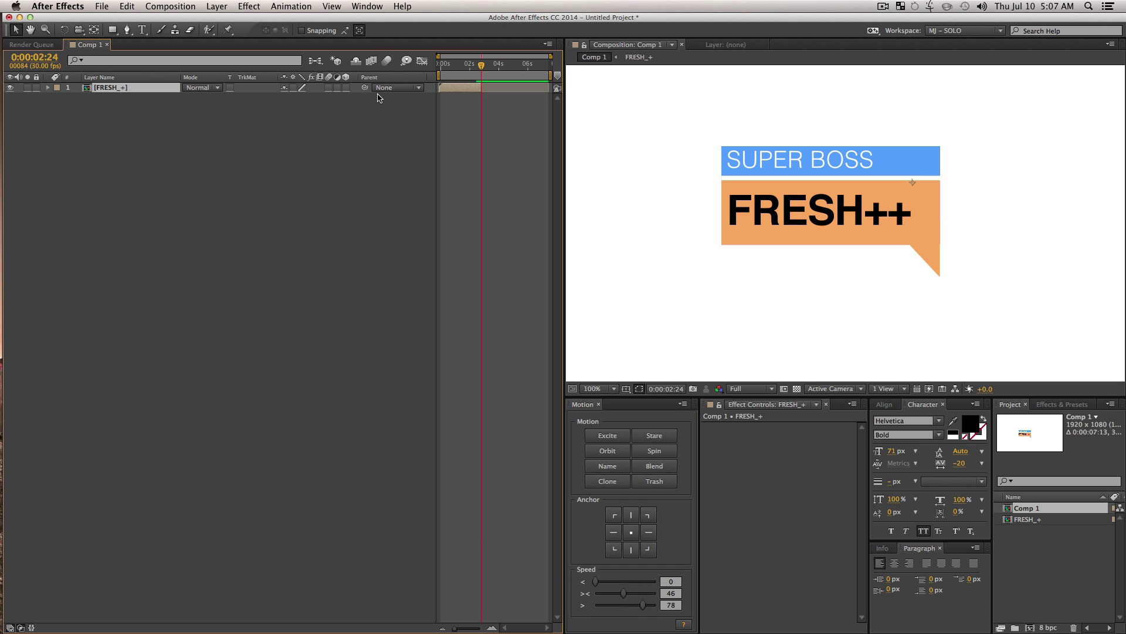
{"action": "key", "text": "super+d"}
{"action": "right_click", "coordinate": [147, 87]}
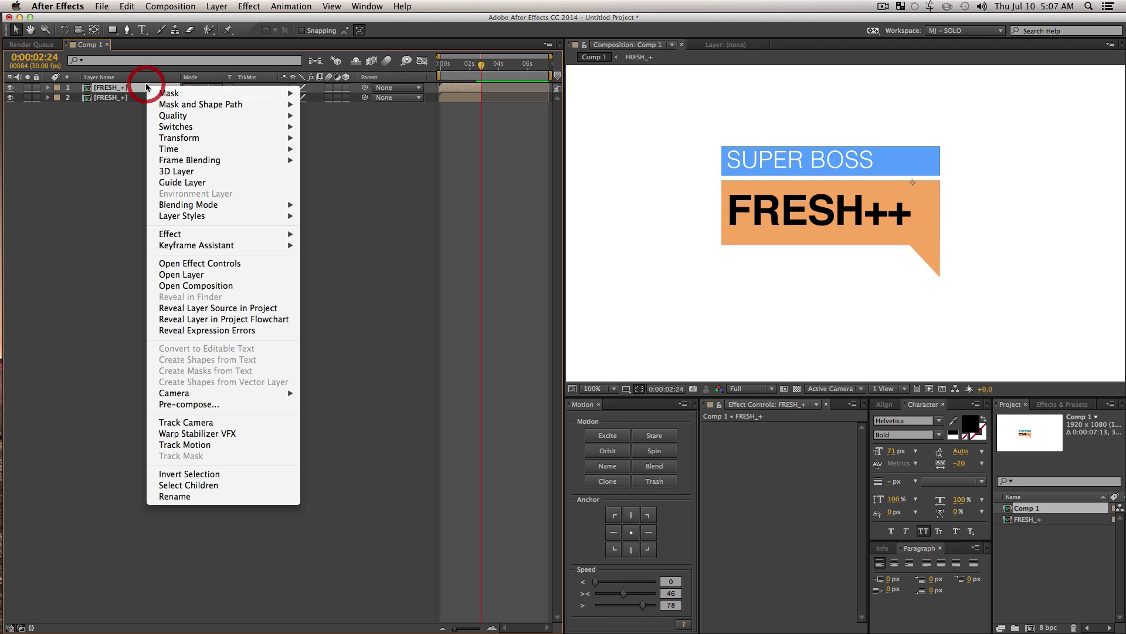
{"action": "mouse_move", "coordinate": [209, 152]}
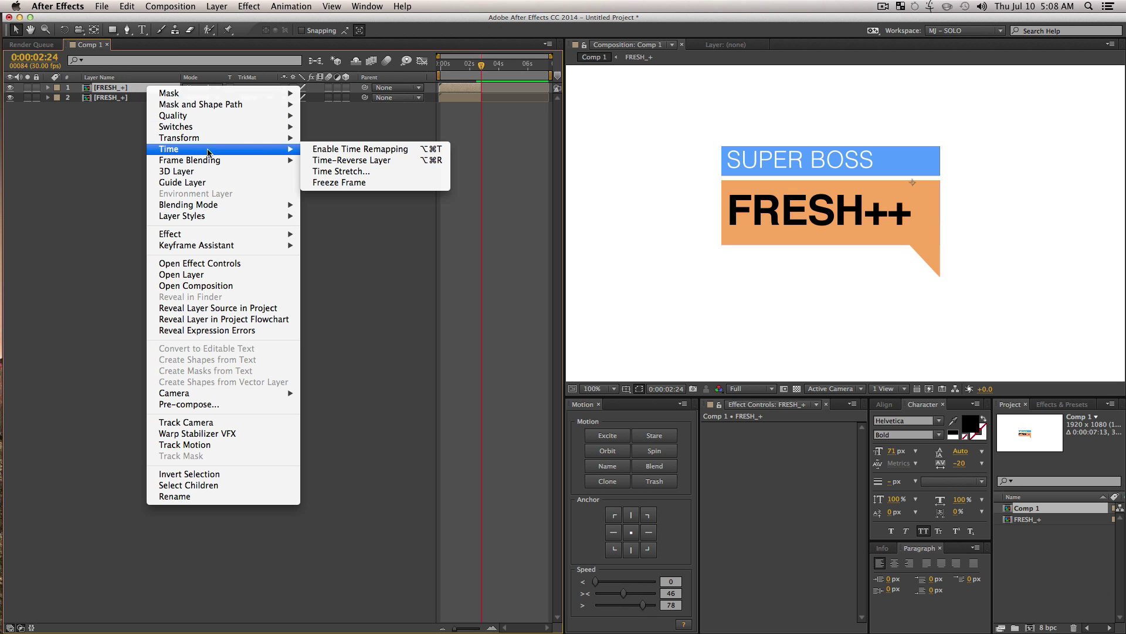
{"action": "left_click", "coordinate": [414, 159]}
{"action": "left_click_drag", "start_coordinate": [462, 90], "coordinate": [503, 98]}
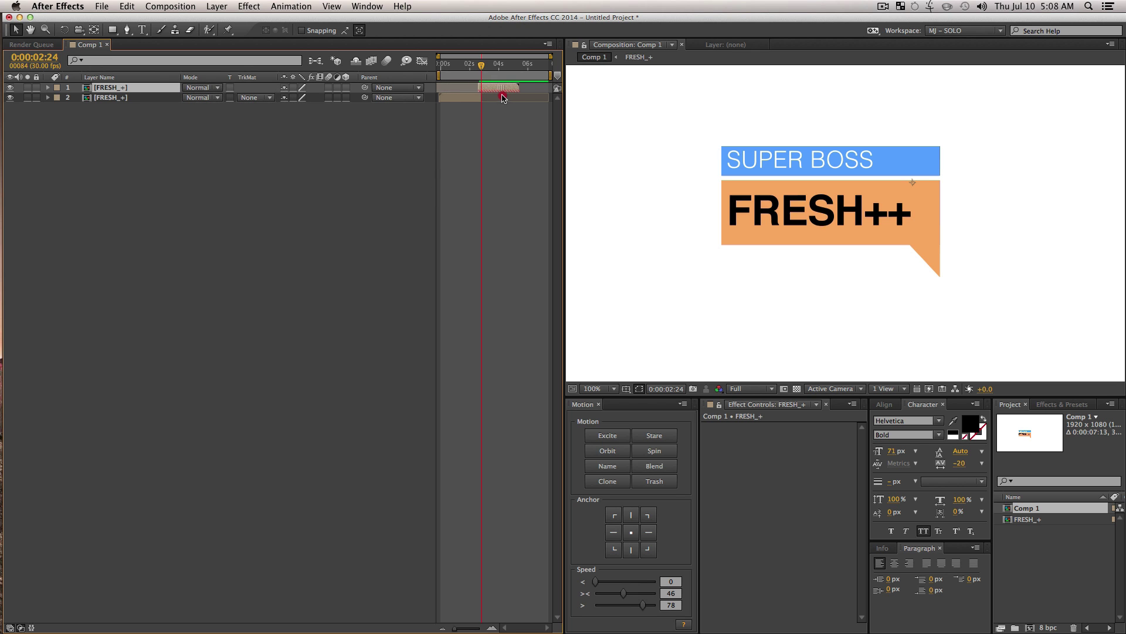
{"action": "key", "text": "KP_0"}
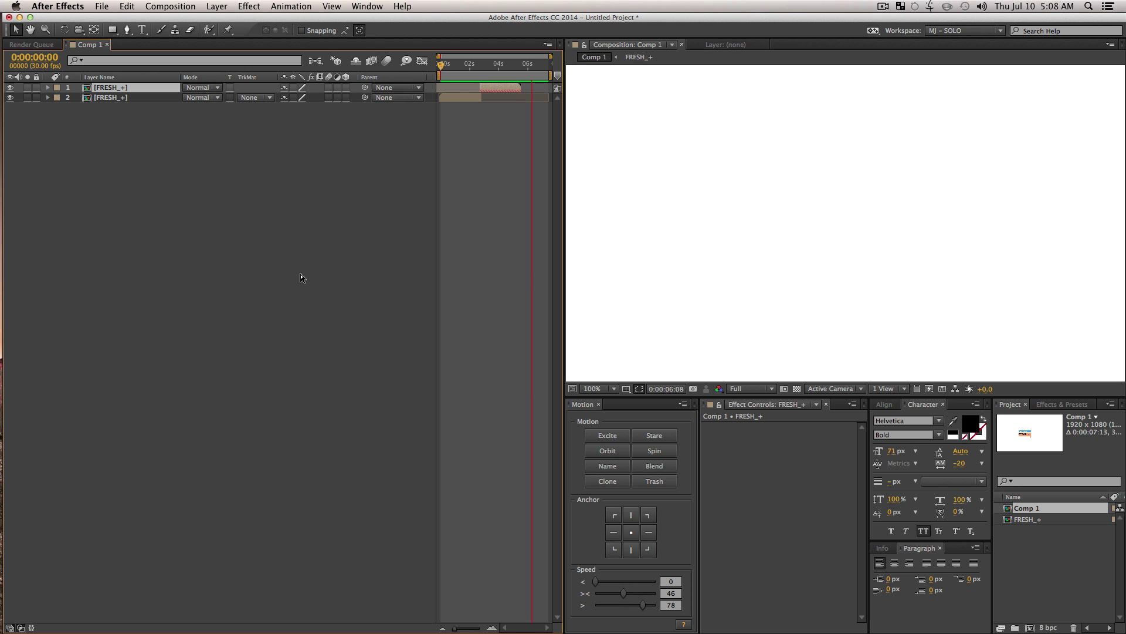
Parent the reversed copy on layer 1 to the original FRESH_+ on layer 2
{"action": "key", "text": "space"}
{"action": "left_click", "coordinate": [309, 258]}
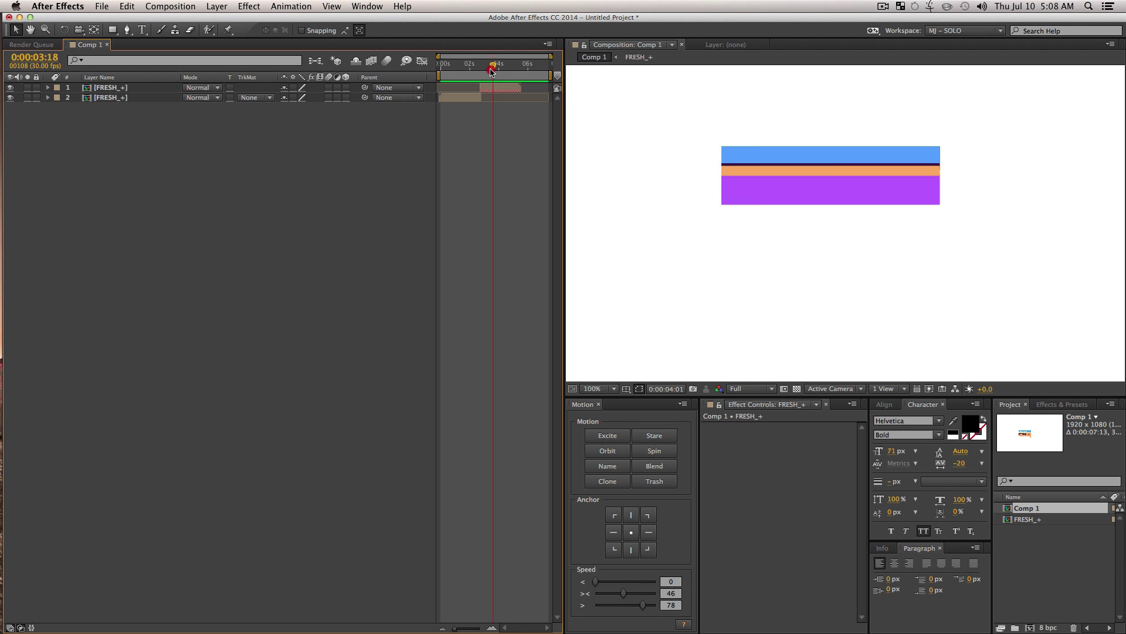
{"action": "left_click_drag", "start_coordinate": [360, 89], "coordinate": [365, 104]}
Scale layer 2 up proportionally, move it toward the frame centre, and preview from the start
{"action": "key", "text": "alt+z"}
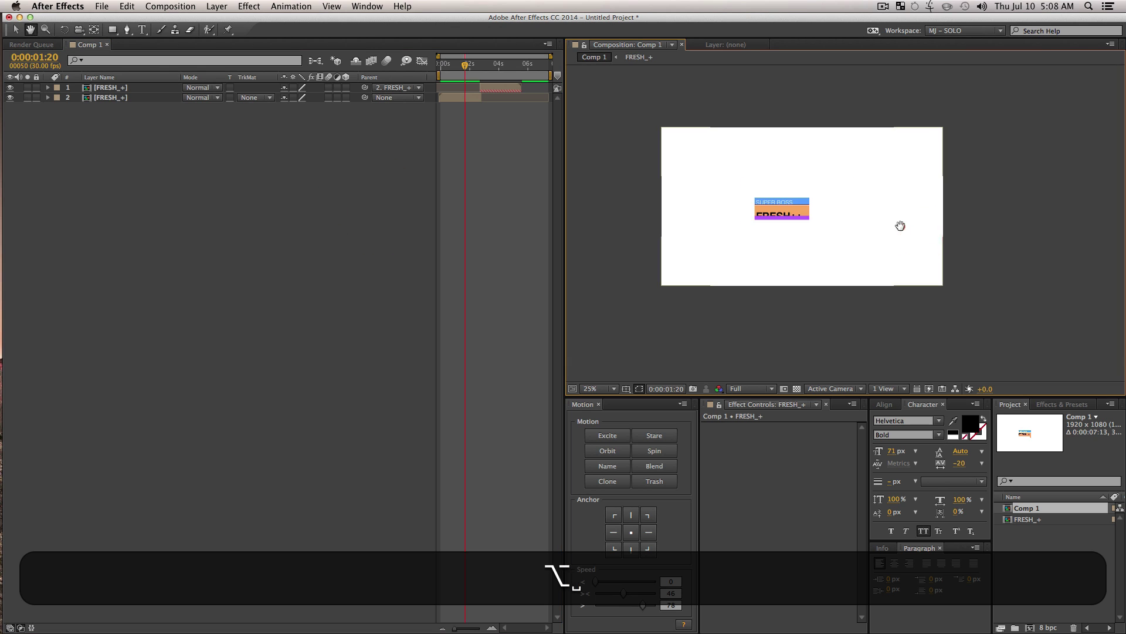
{"action": "left_click", "coordinate": [927, 272]}
{"action": "key", "text": "v"}
{"action": "left_click", "coordinate": [108, 98]}
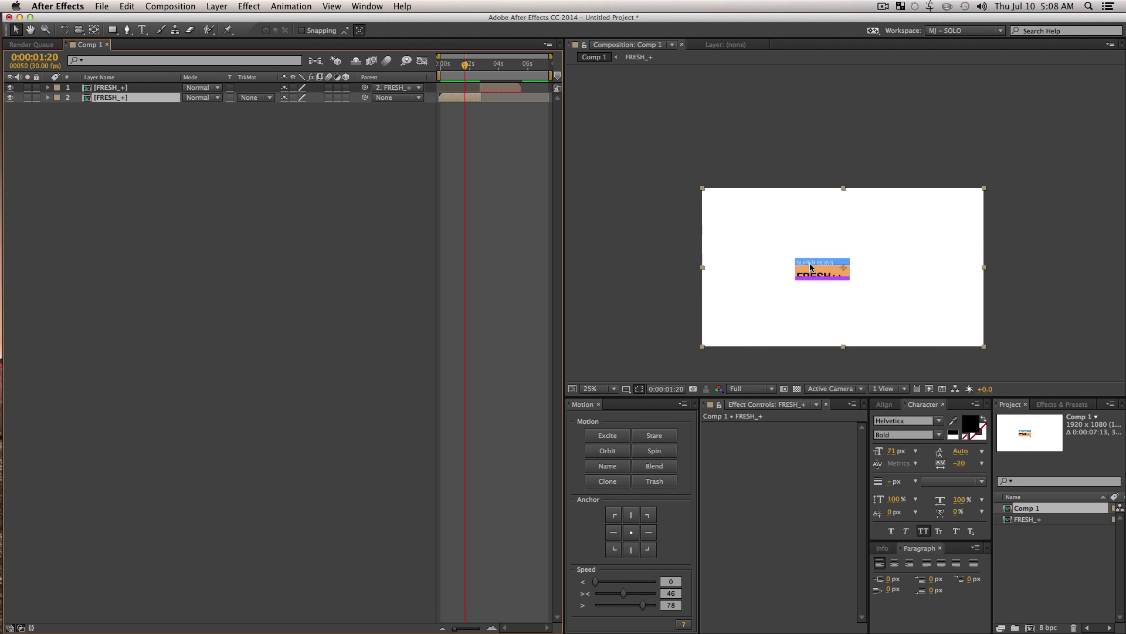
{"action": "left_click_drag", "start_coordinate": [835, 277], "coordinate": [769, 328]}
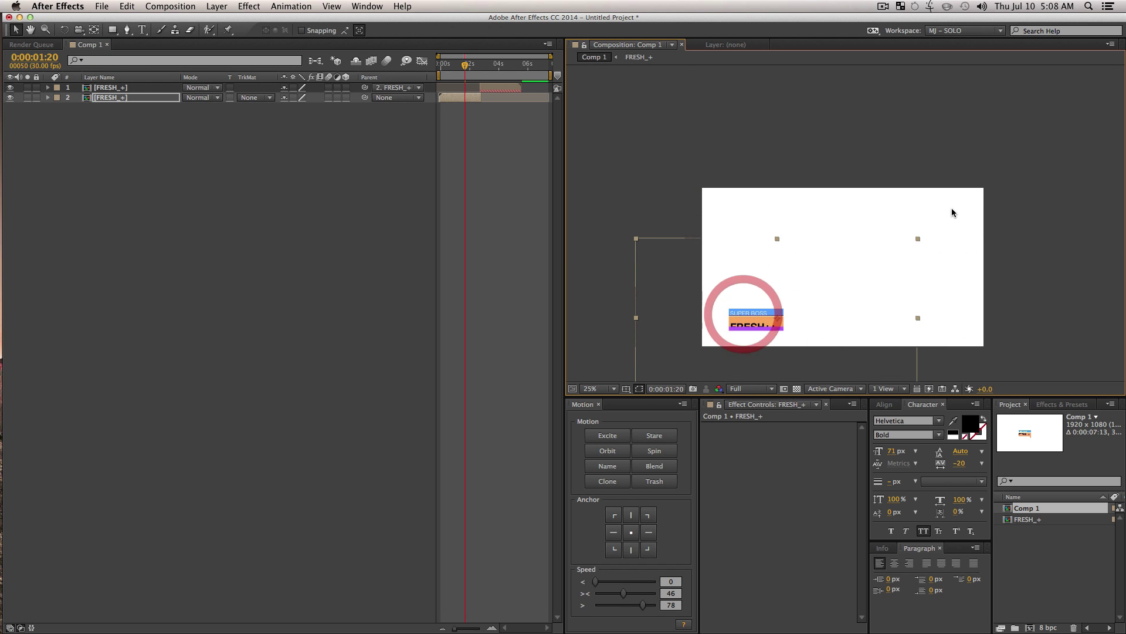
{"action": "left_click_drag", "start_coordinate": [919, 240], "coordinate": [1084, 143]}
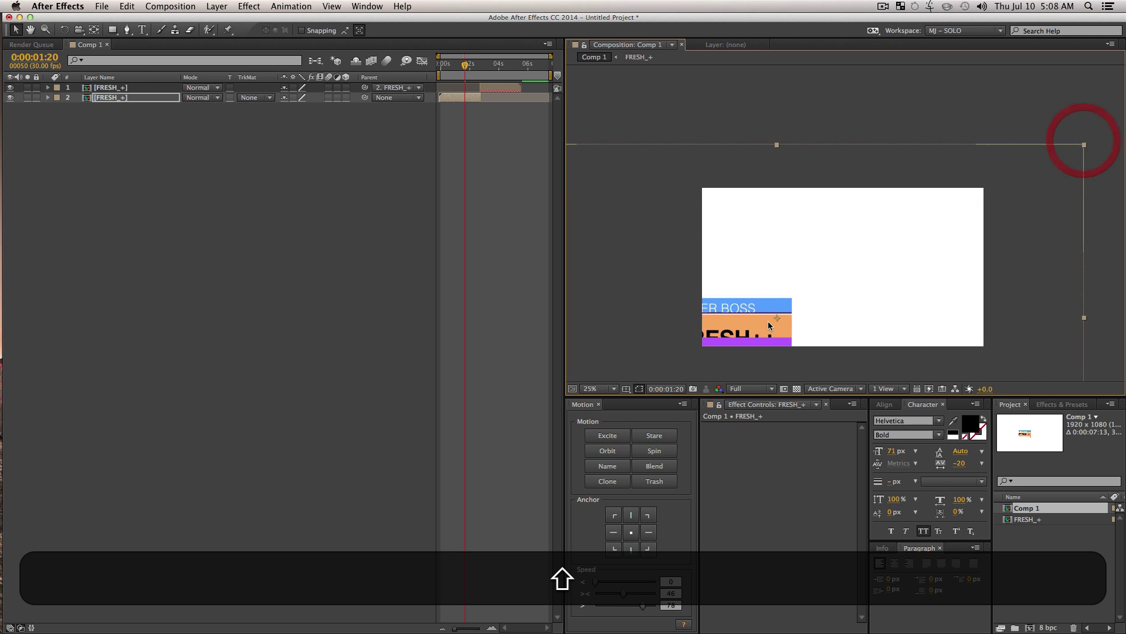
{"action": "left_click_drag", "start_coordinate": [780, 324], "coordinate": [872, 275]}
{"action": "key", "text": "space"}
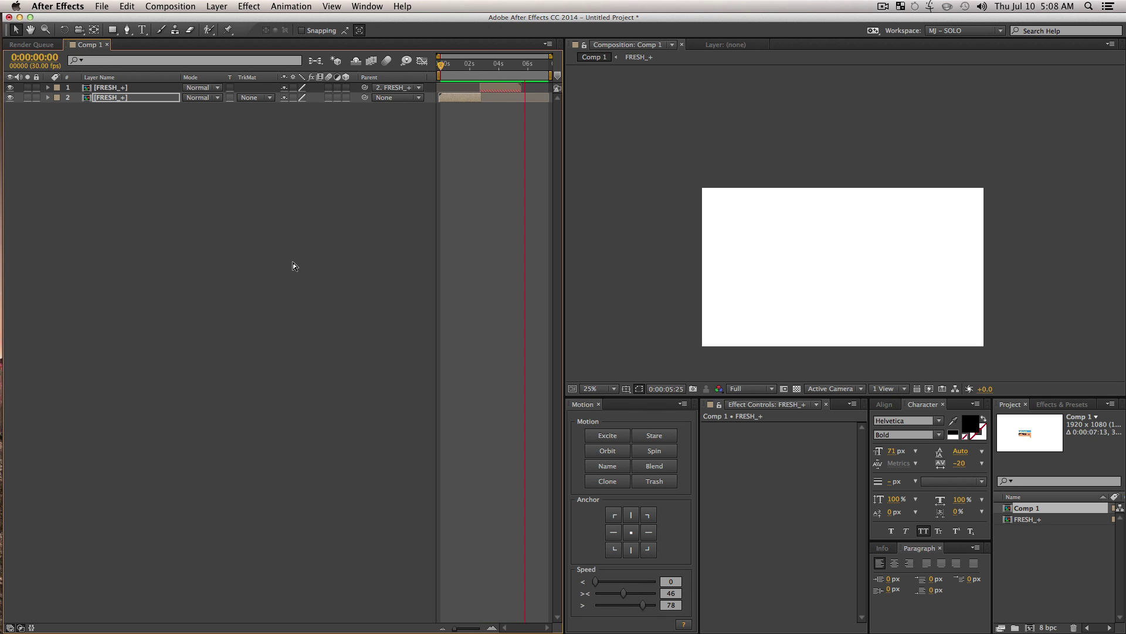
Stop playback and return to 0:00:02:02, where the full SUPER BOSS / FRESH++ title shows
{"action": "key", "text": "space"}
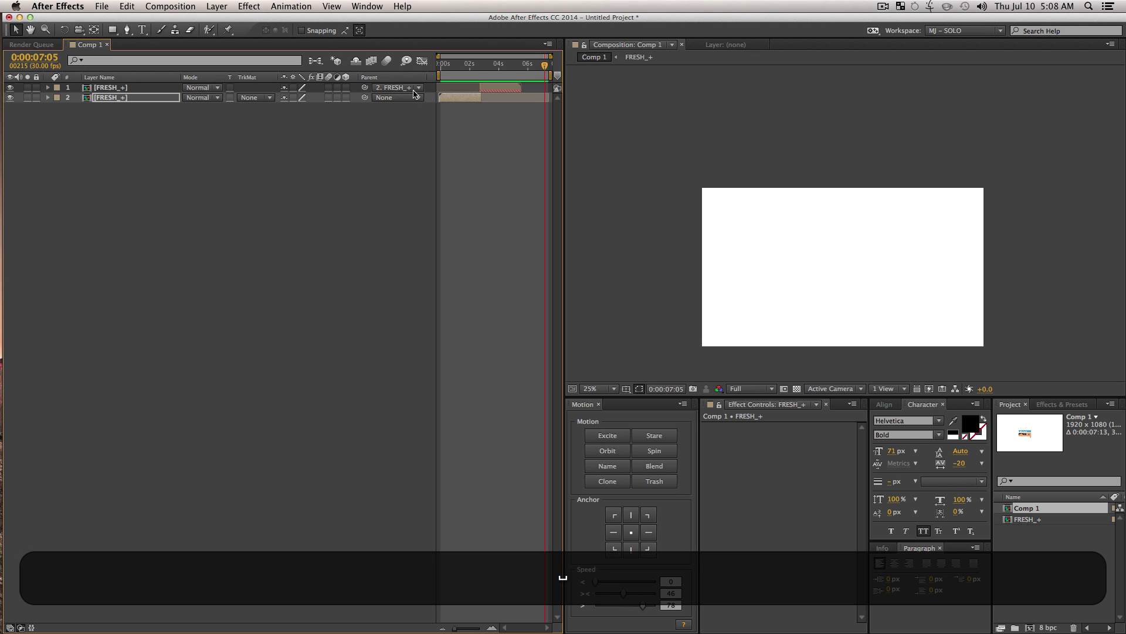
{"action": "left_click_drag", "start_coordinate": [480, 74], "coordinate": [471, 76]}
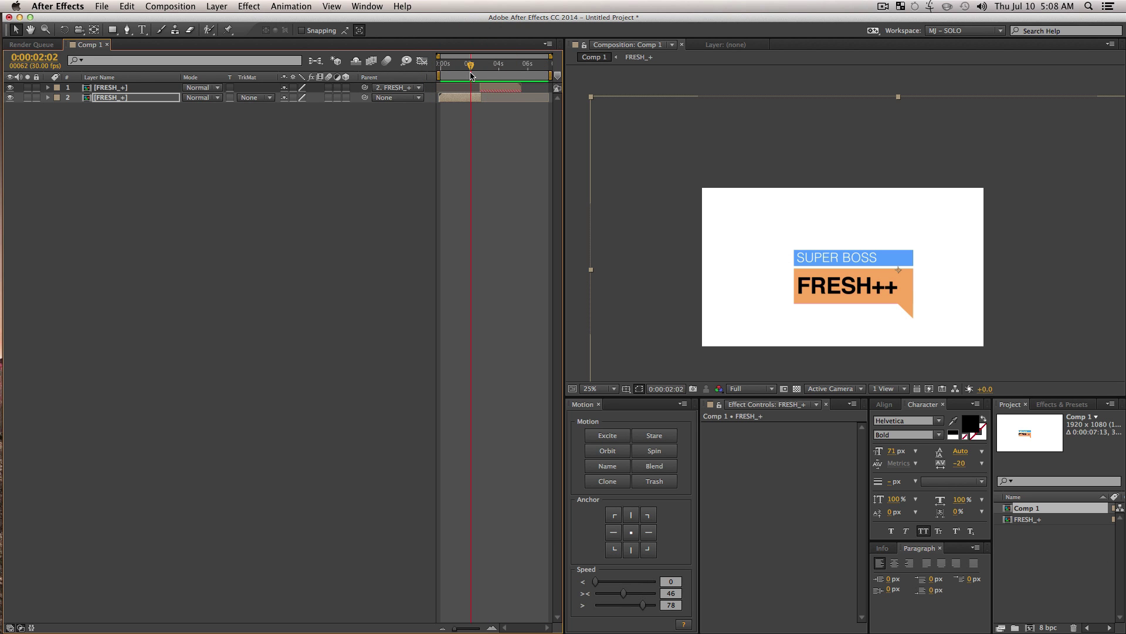